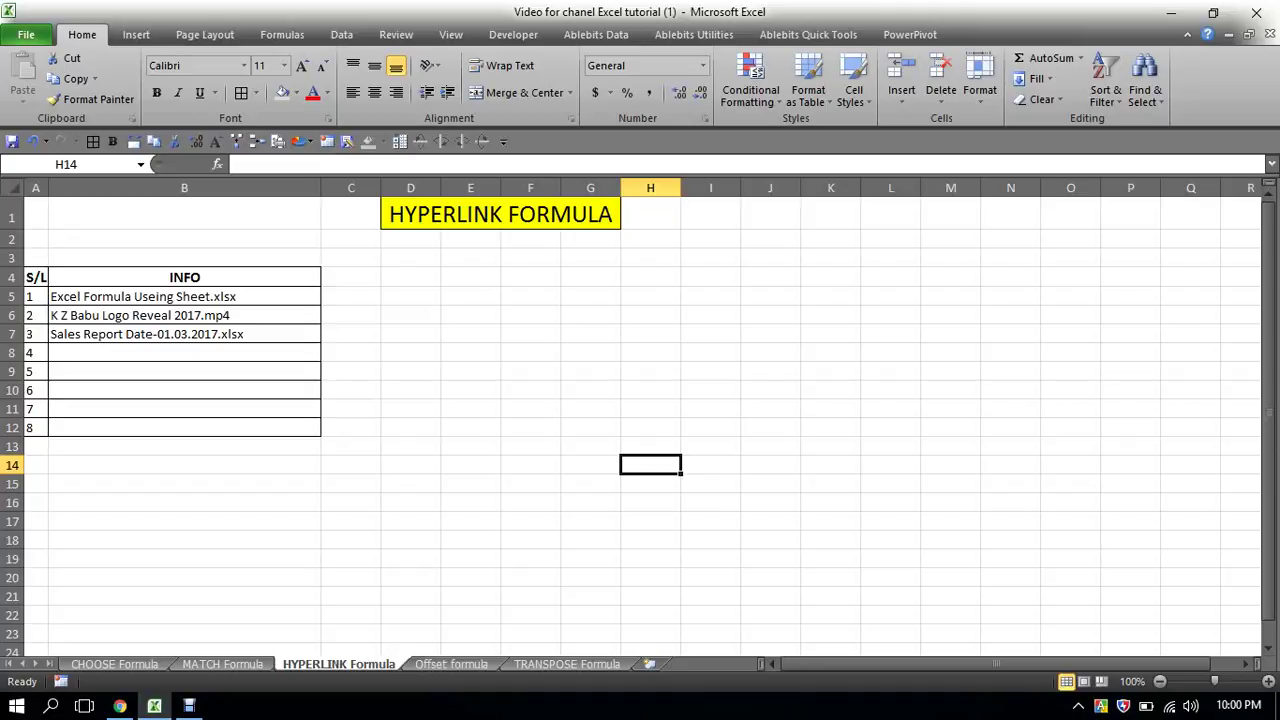
# - Select various empty cells beside the table, from D5 to E12, without changing anything
pyautogui.click(470, 371)
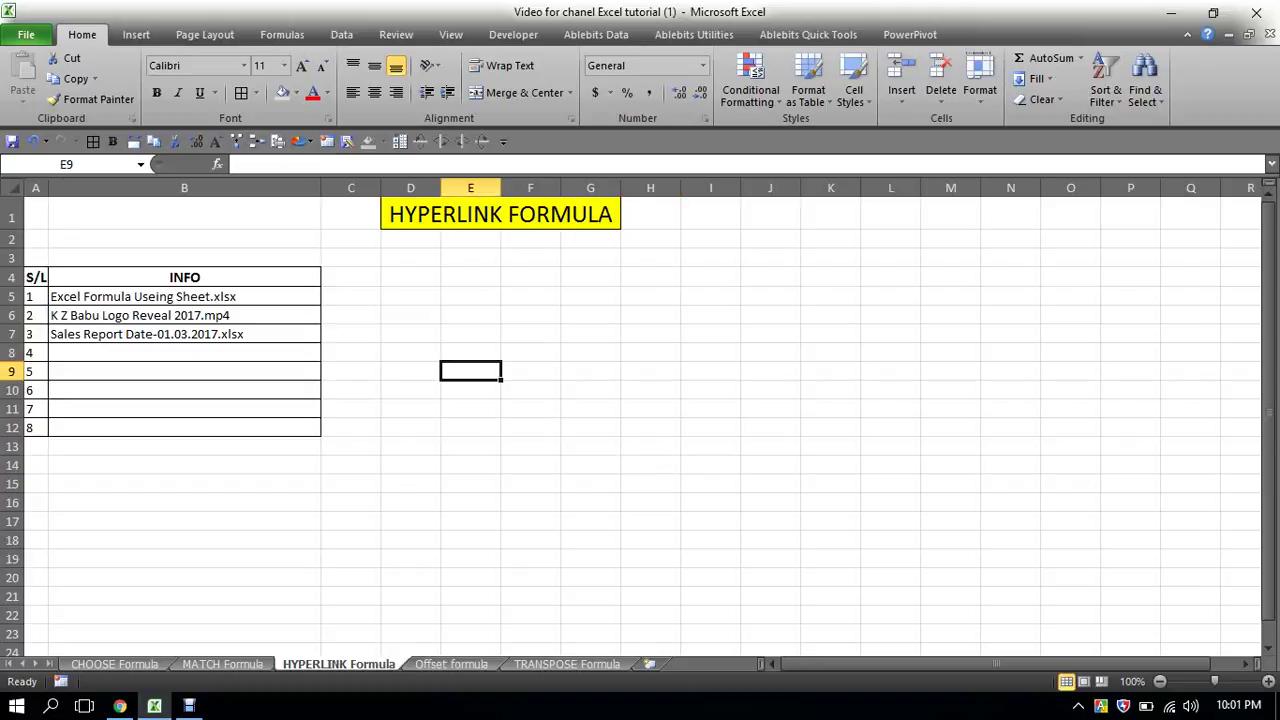
pyautogui.click(410, 371)
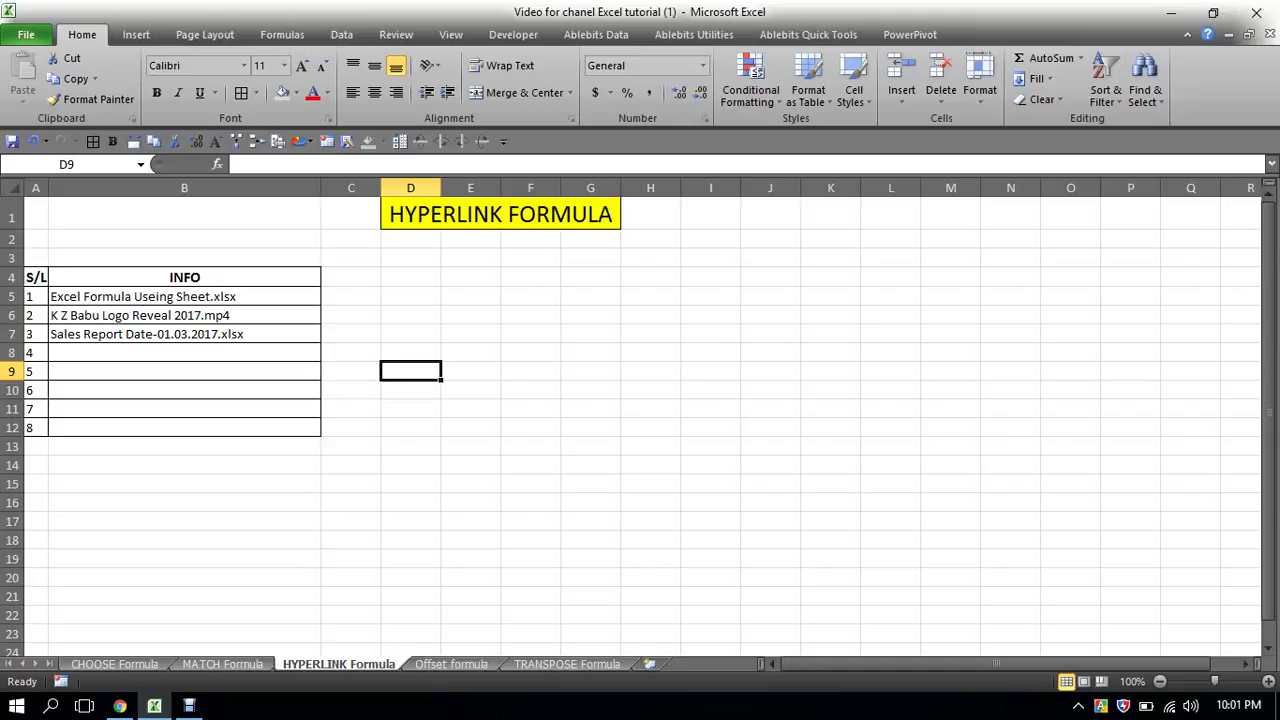
pyautogui.click(410, 296)
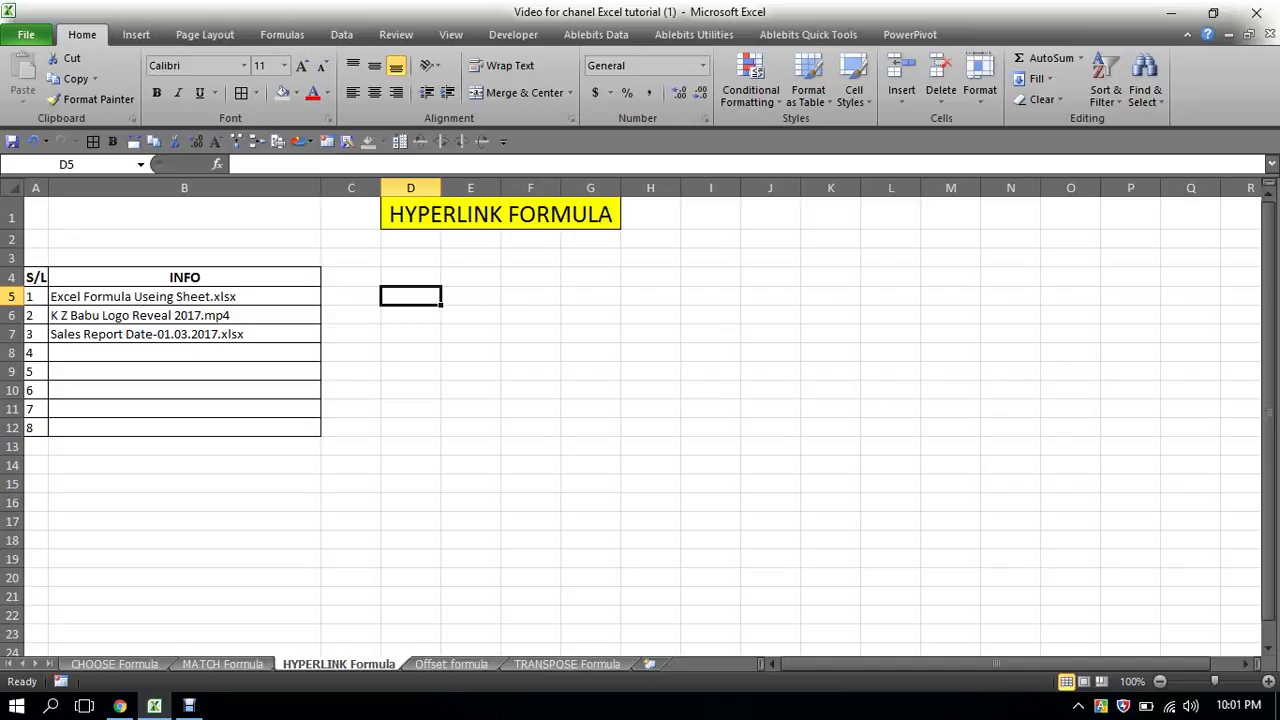
pyautogui.click(410, 352)
pyautogui.click(410, 295)
pyautogui.click(410, 352)
pyautogui.click(590, 371)
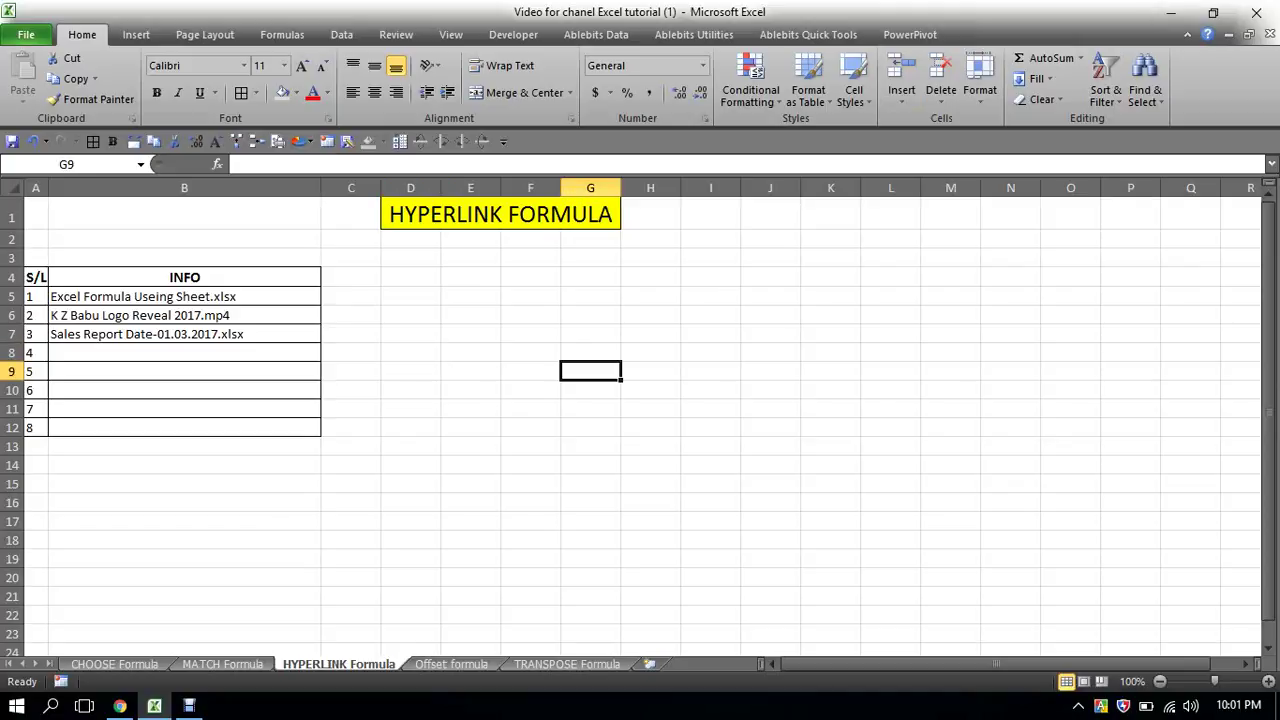
pyautogui.click(470, 427)
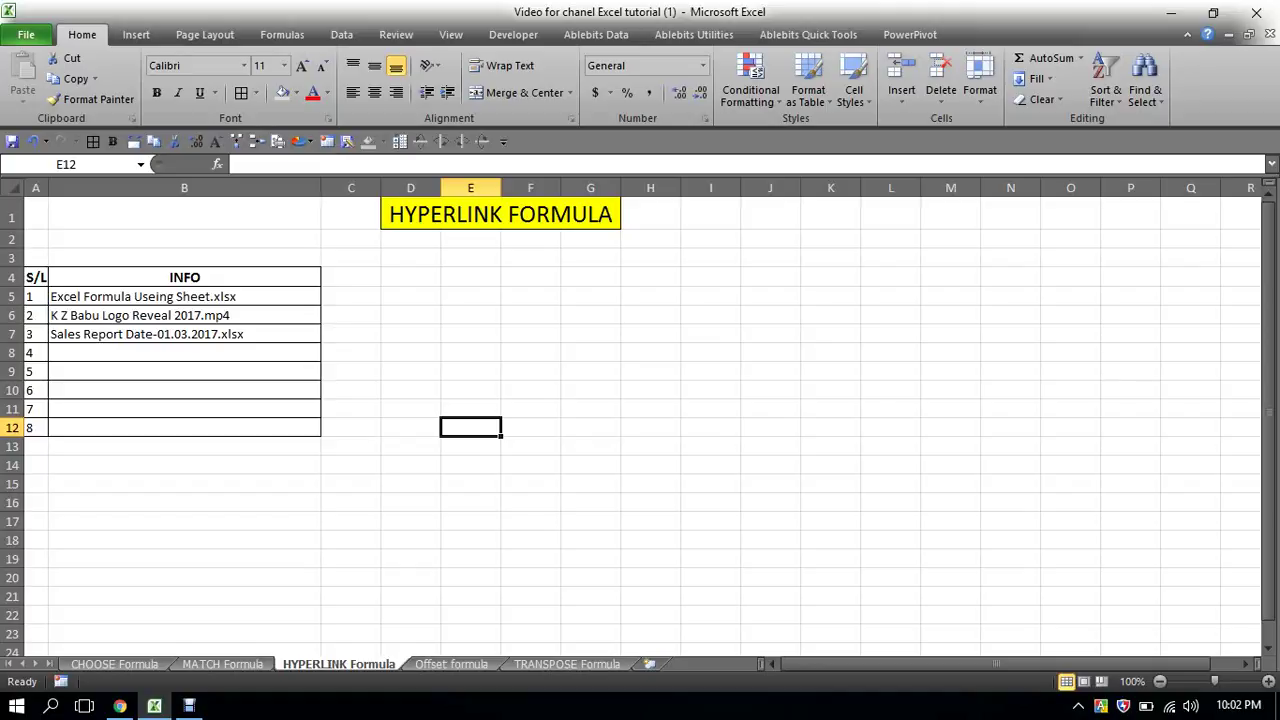
pyautogui.click(470, 315)
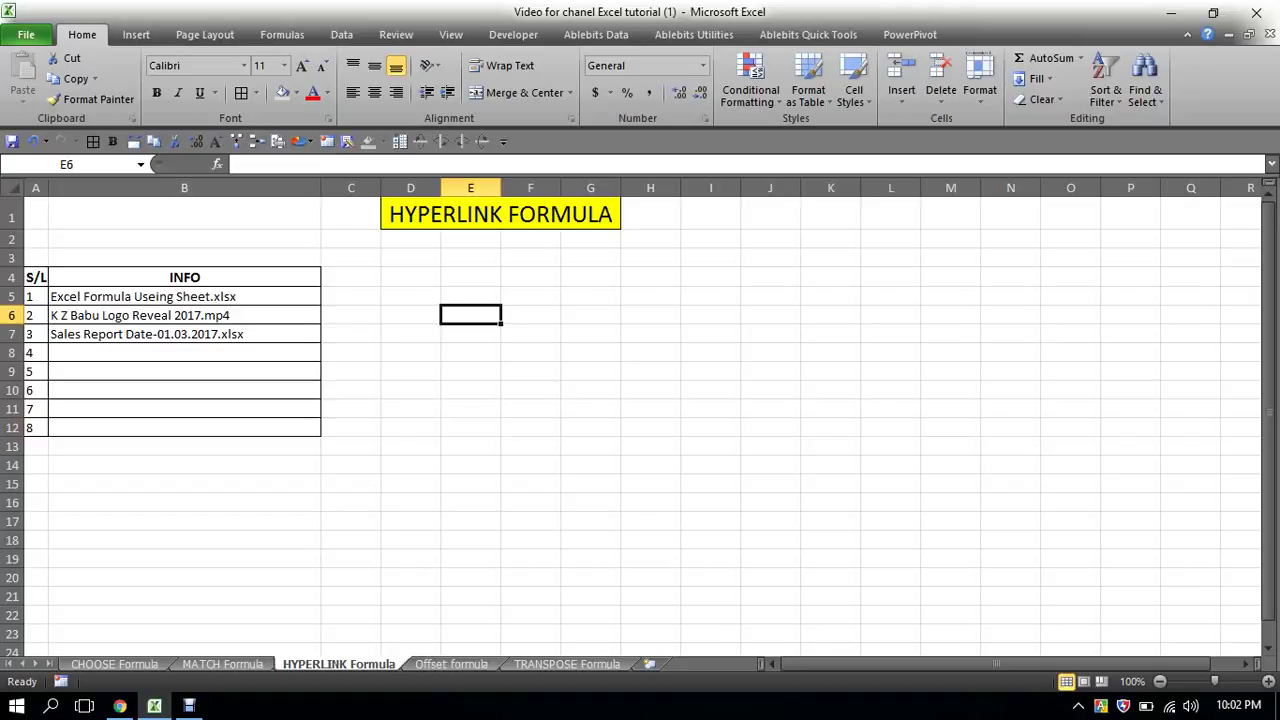
pyautogui.click(410, 334)
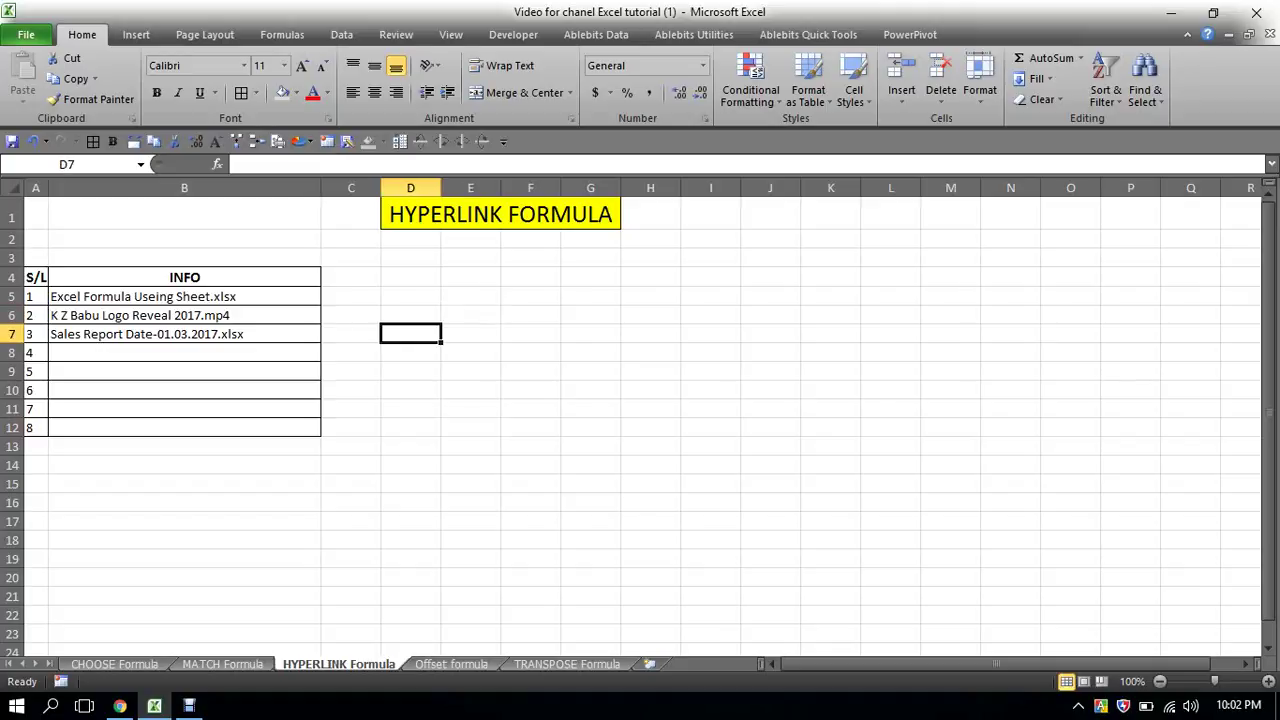
pyautogui.click(425, 315)
# - Check D6's right-click menu, then start an =HY formula in F10 and cancel it
pyautogui.rightClick(425, 316)
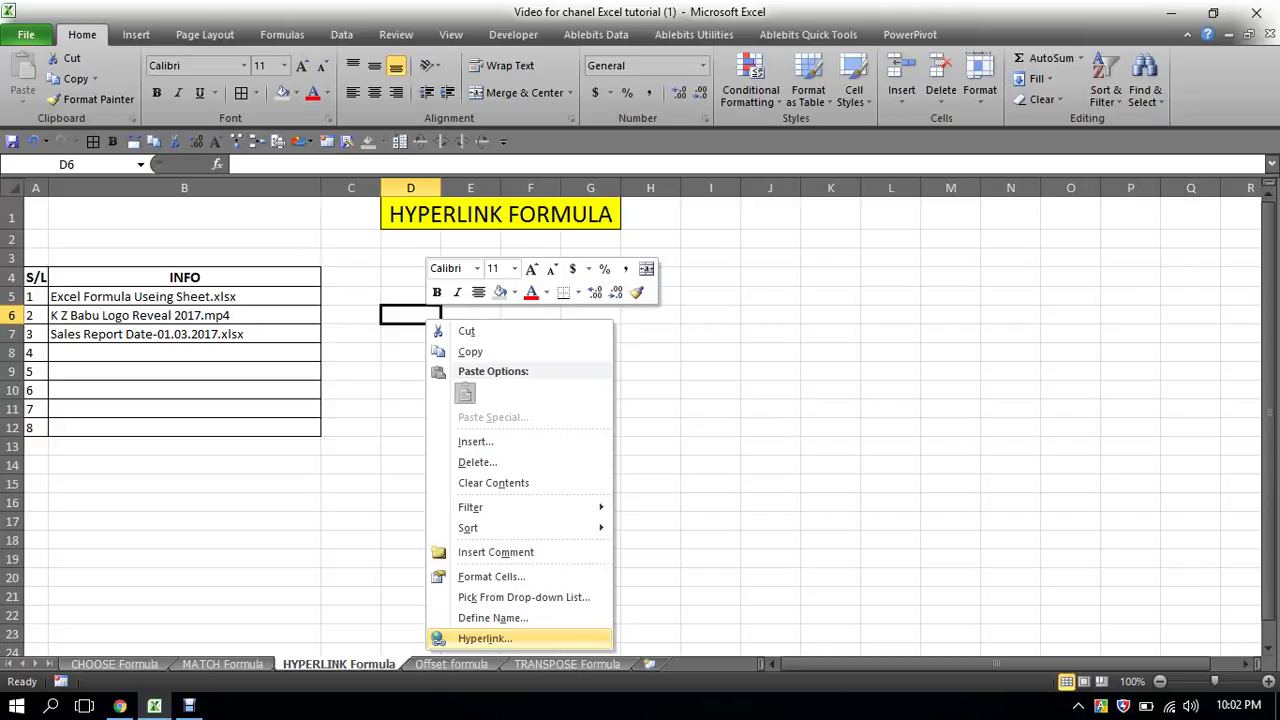
pyautogui.press('Escape')
pyautogui.click(530, 389)
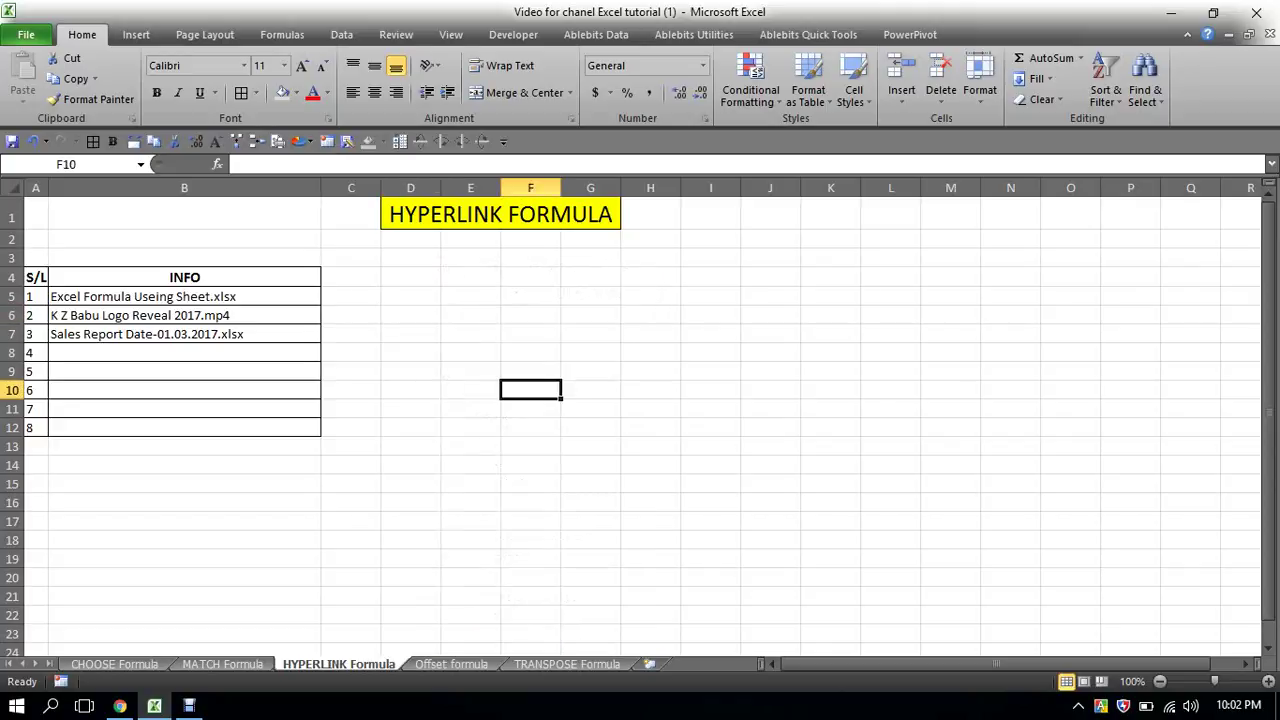
pyautogui.write('=')
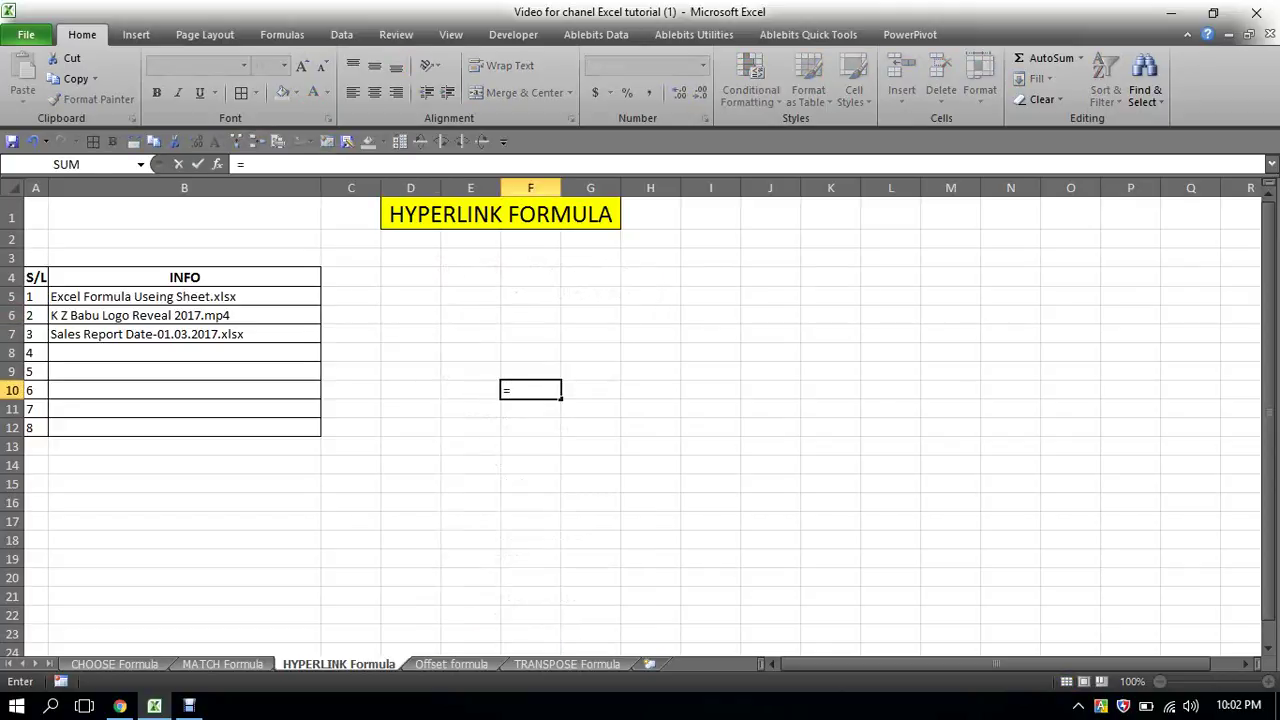
pyautogui.write('hy')
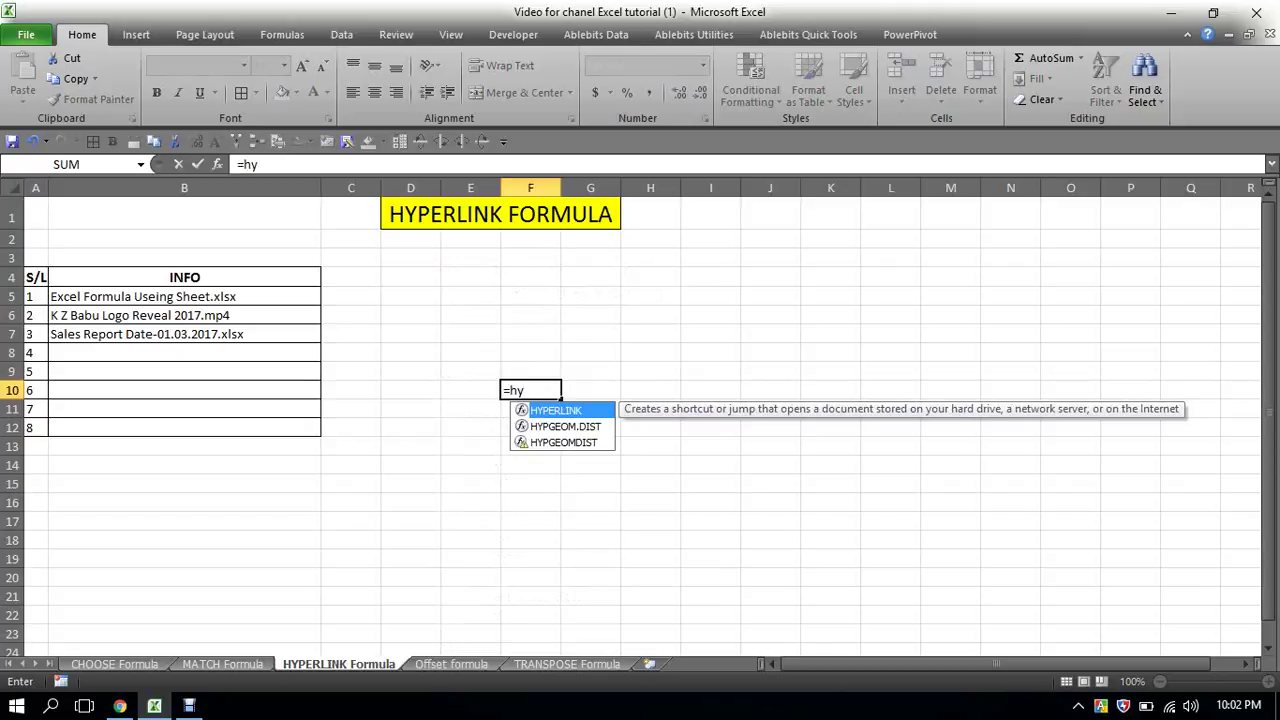
pyautogui.press('BackSpace')
pyautogui.press('BackSpace')
pyautogui.press('Escape')
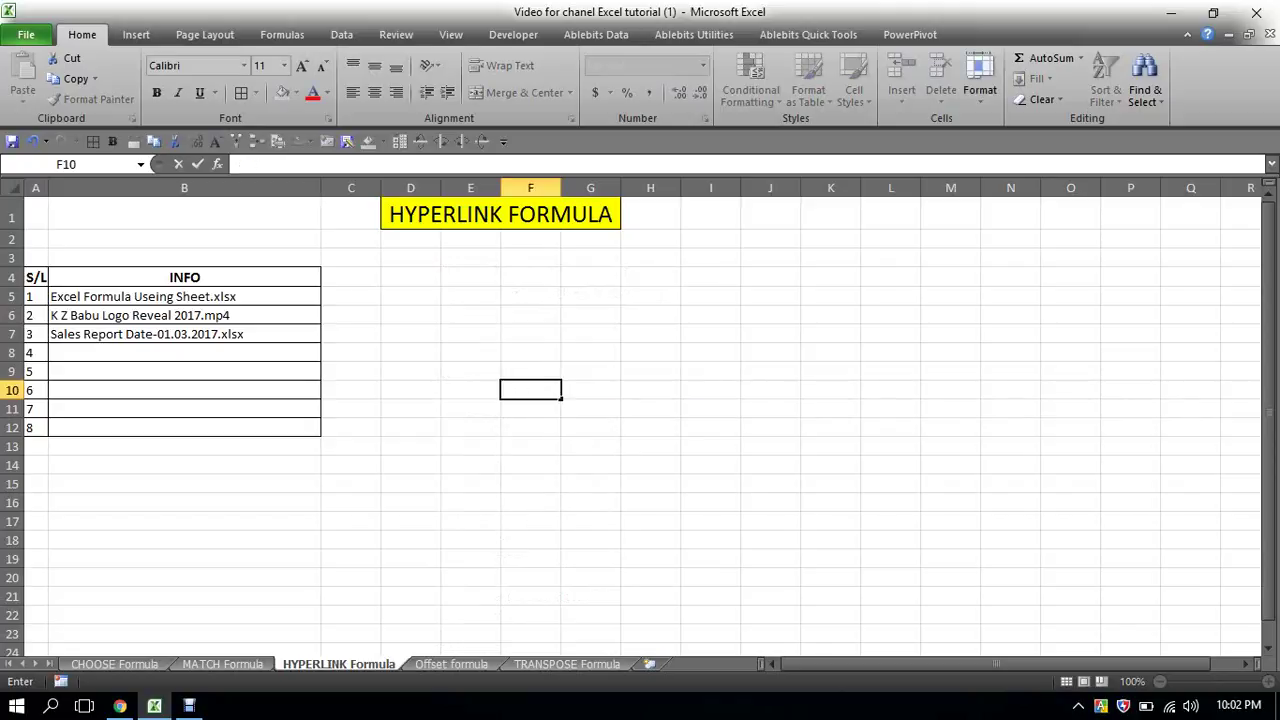
pyautogui.click(650, 427)
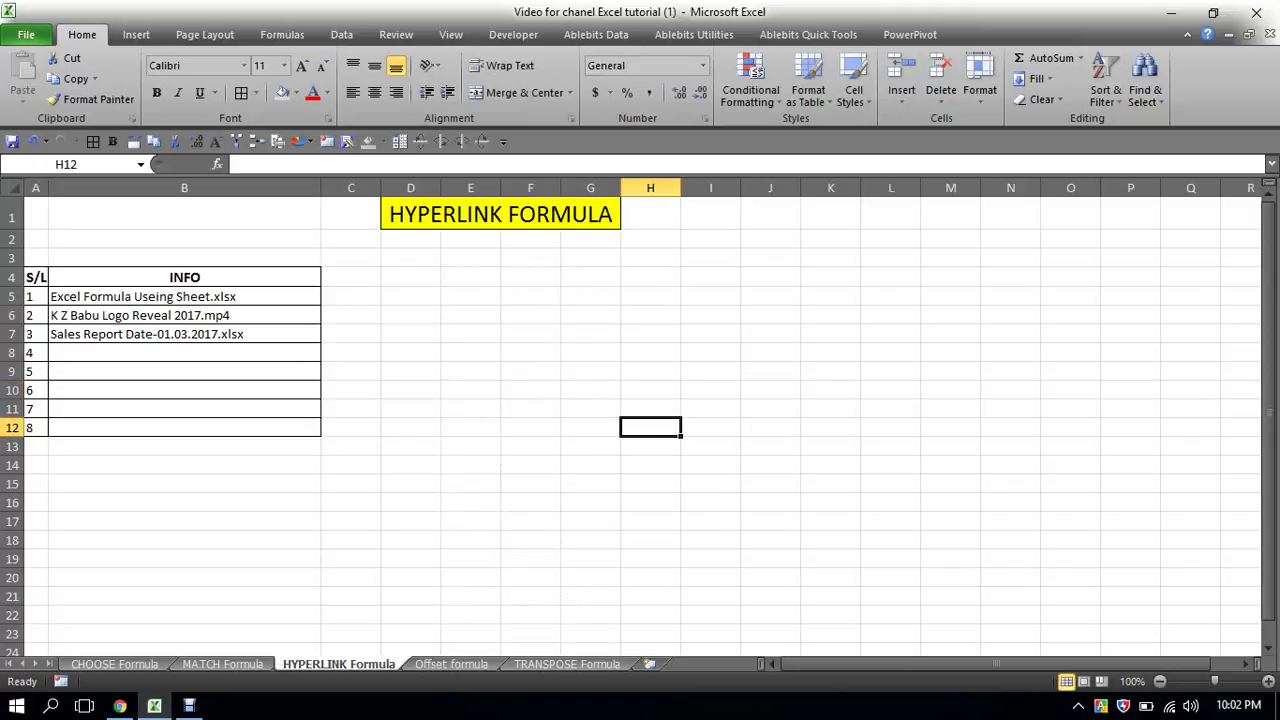
# - Select the file names in B5, B6 and B7, then return to B5
pyautogui.click(184, 296)
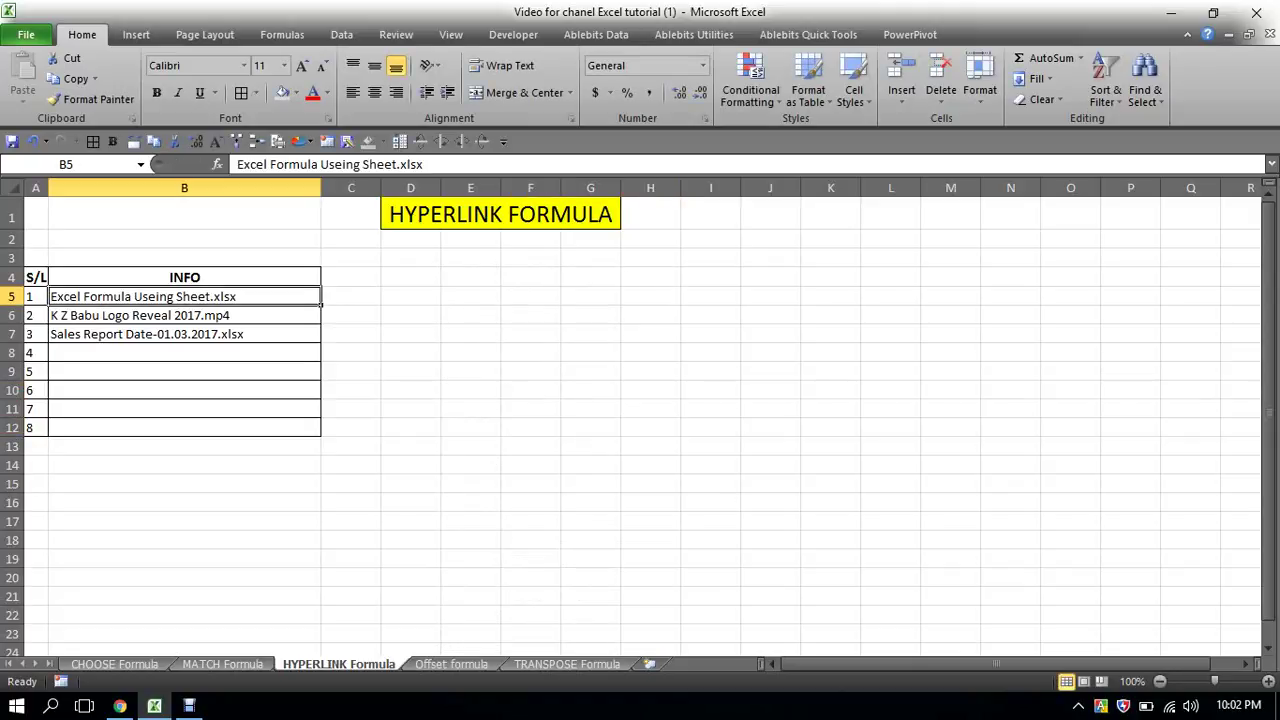
pyautogui.click(184, 315)
pyautogui.click(184, 334)
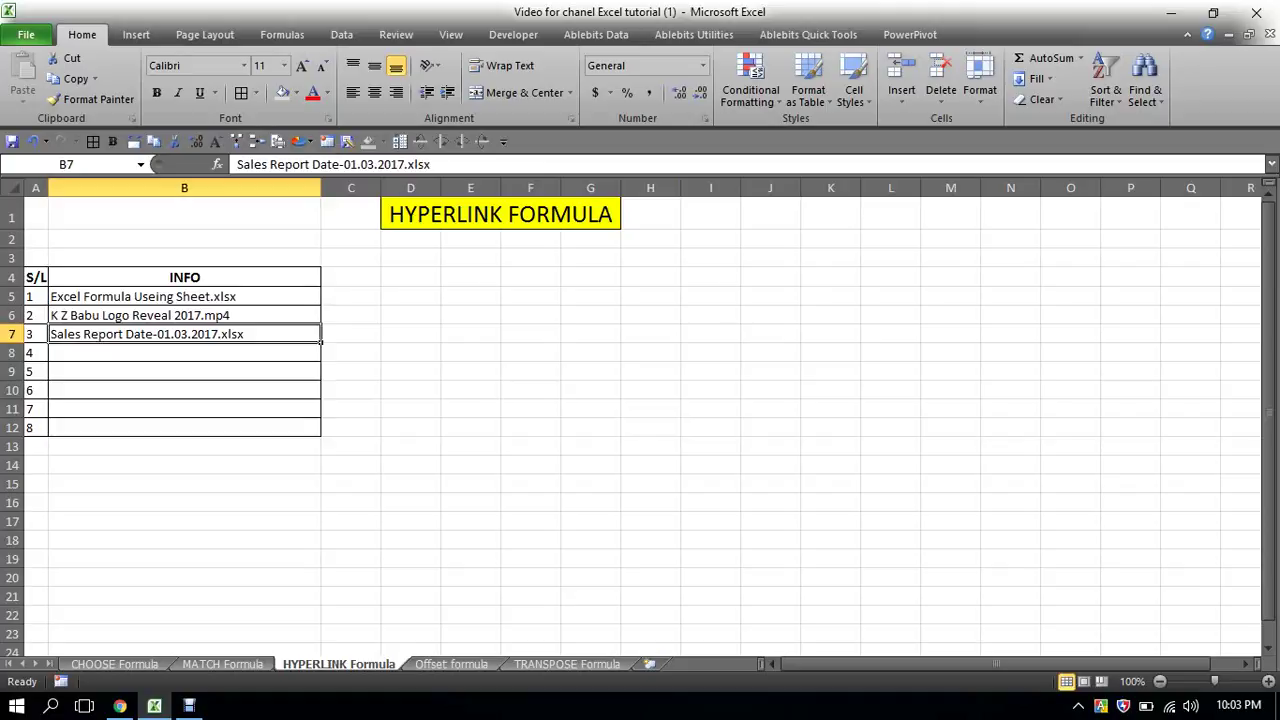
pyautogui.click(470, 371)
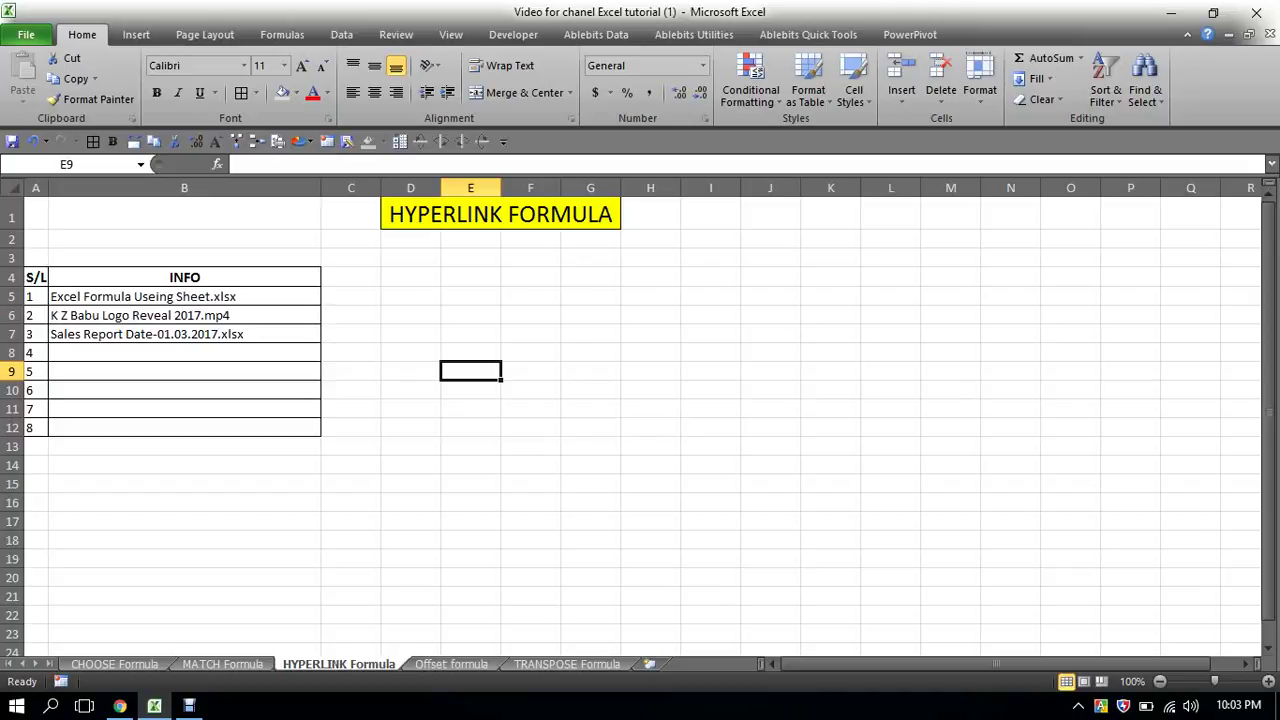
pyautogui.click(184, 296)
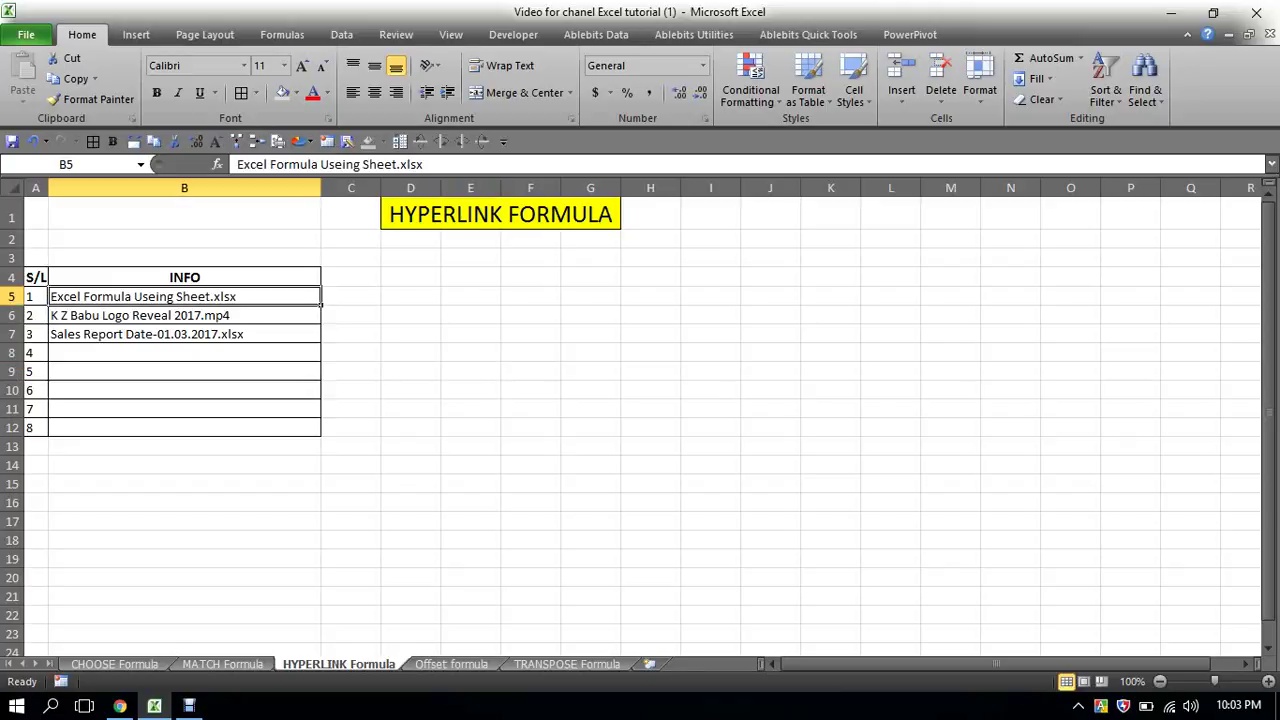
# - Hyperlink B5 to Excel Formula Useing Sheet in the Downloads folder
pyautogui.rightClick(200, 294)
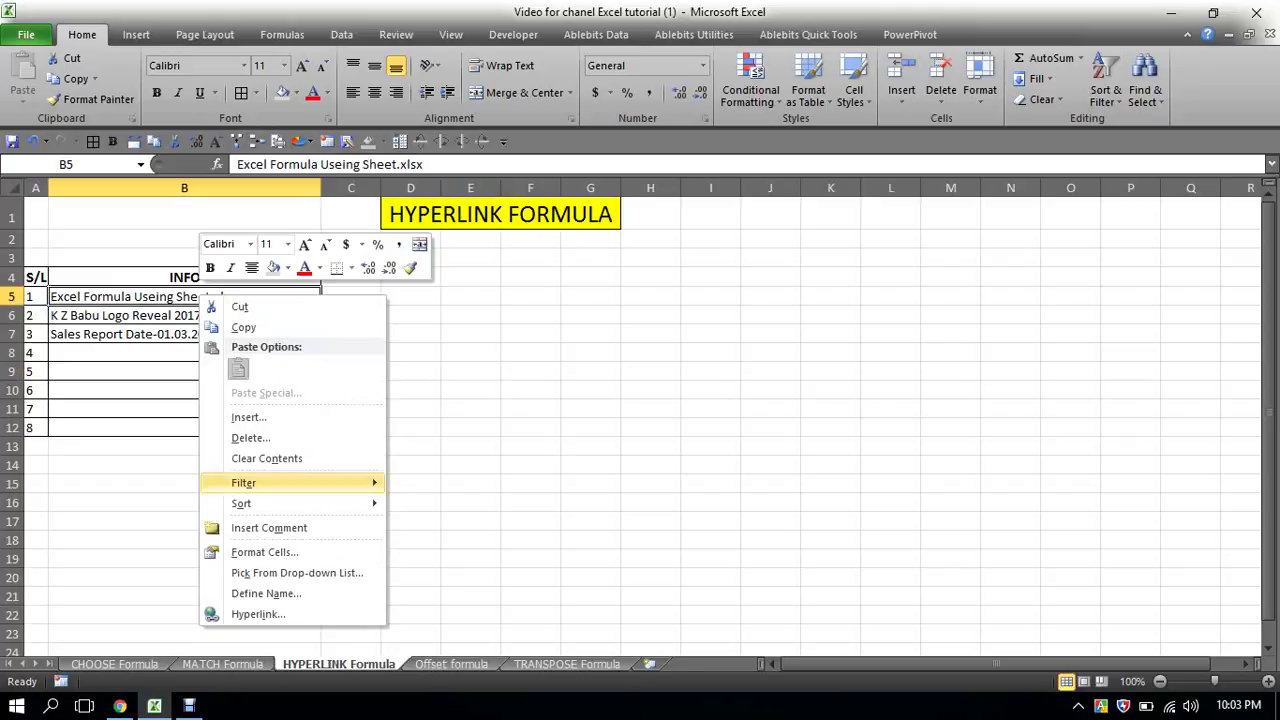
pyautogui.click(258, 614)
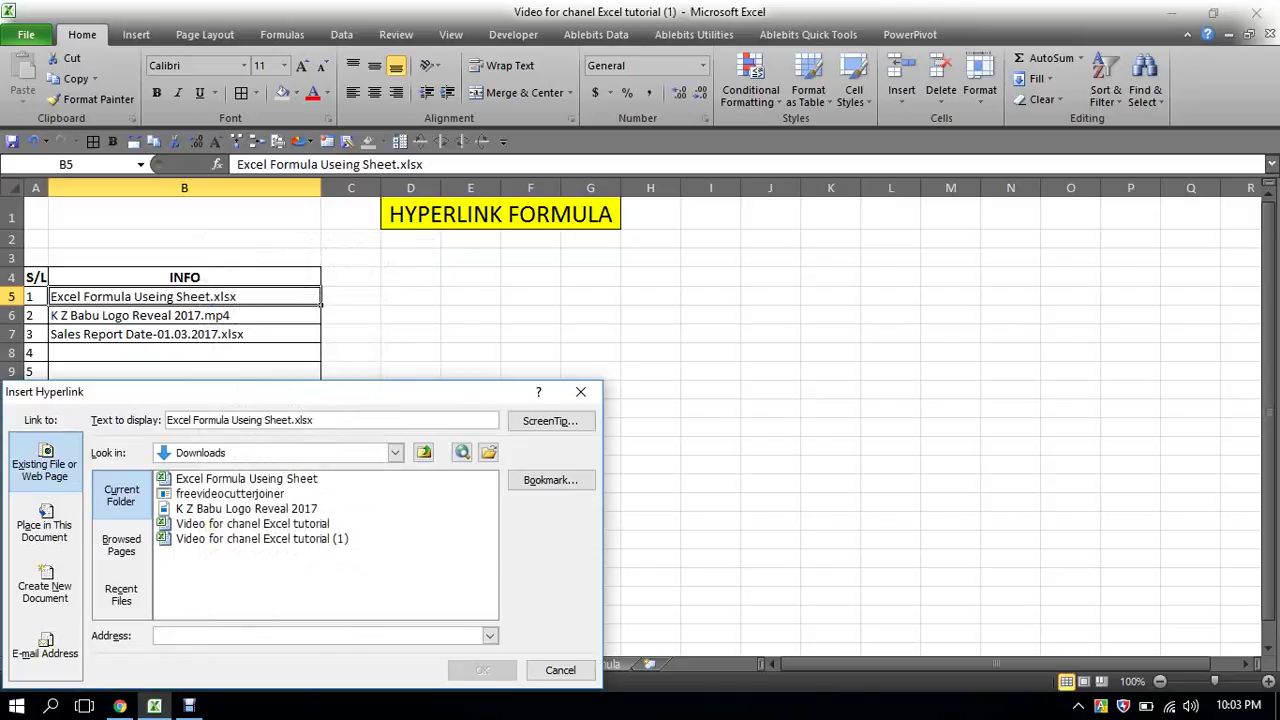
pyautogui.moveTo(250, 391); pyautogui.dragTo(573, 188)
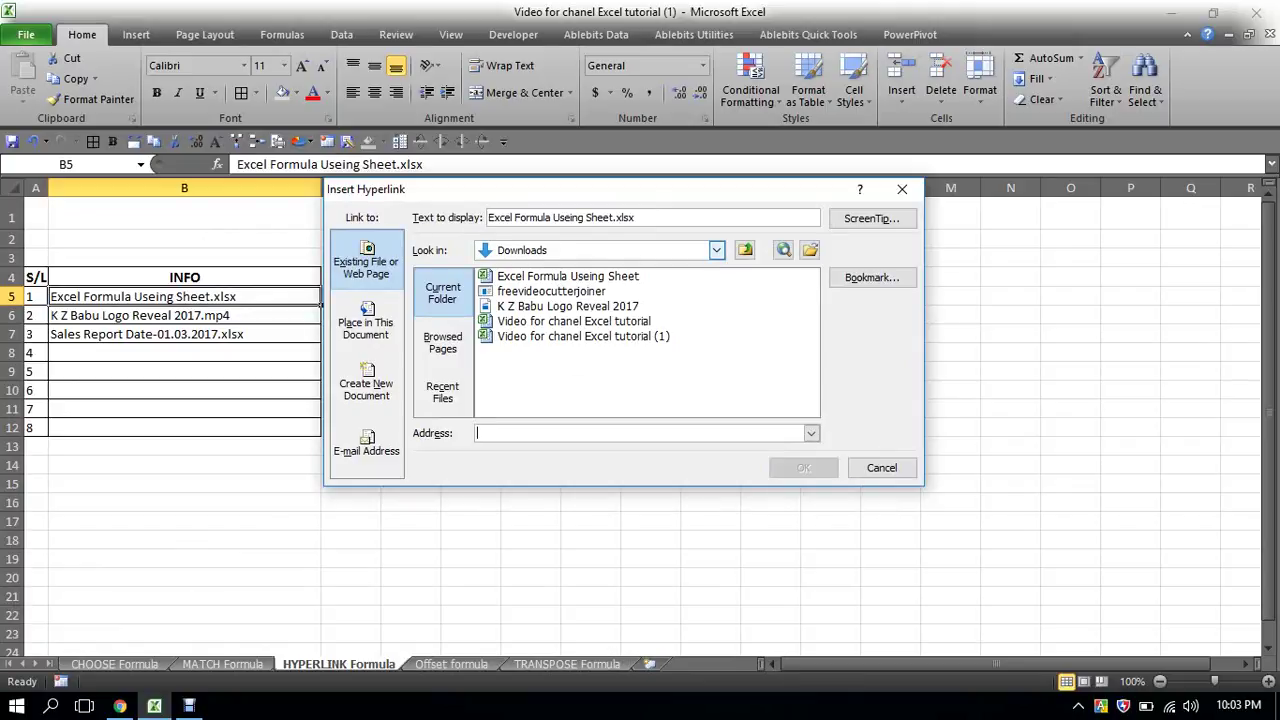
pyautogui.click(716, 250)
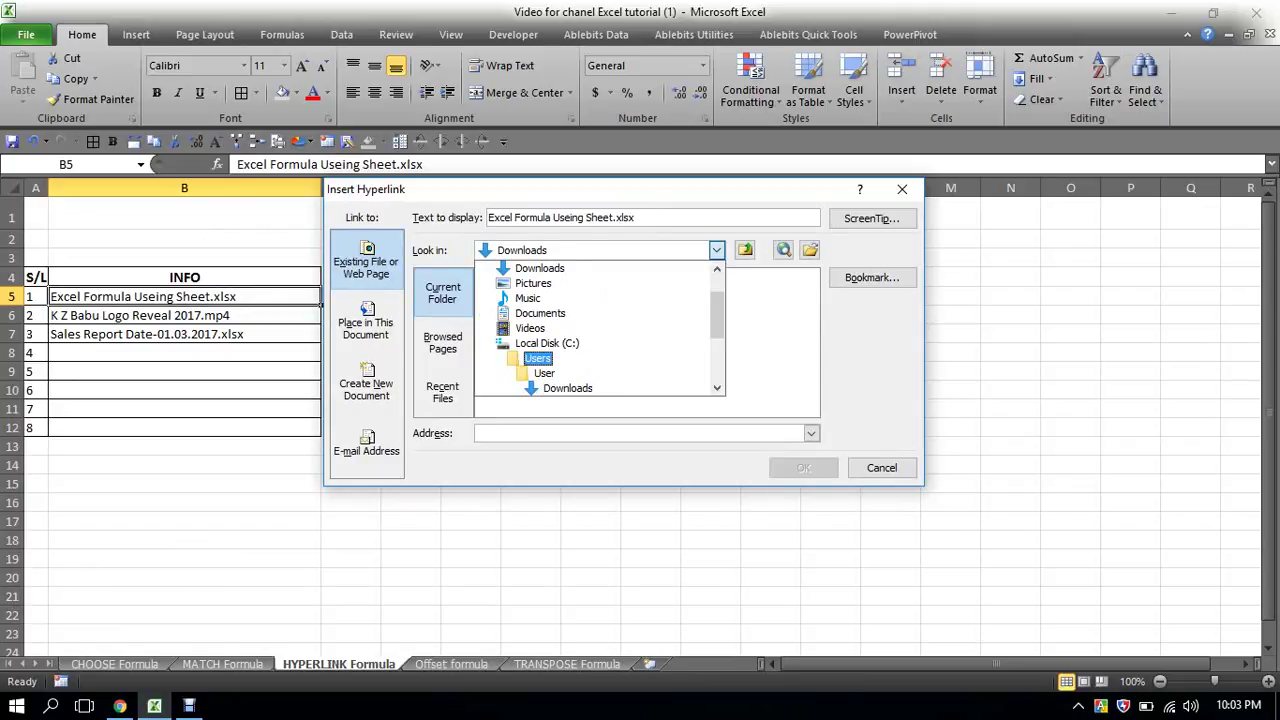
pyautogui.scroll(-1, 600, 328)
pyautogui.scroll(-1, 600, 328)
pyautogui.scroll(2, 600, 328)
pyautogui.scroll(1, 600, 328)
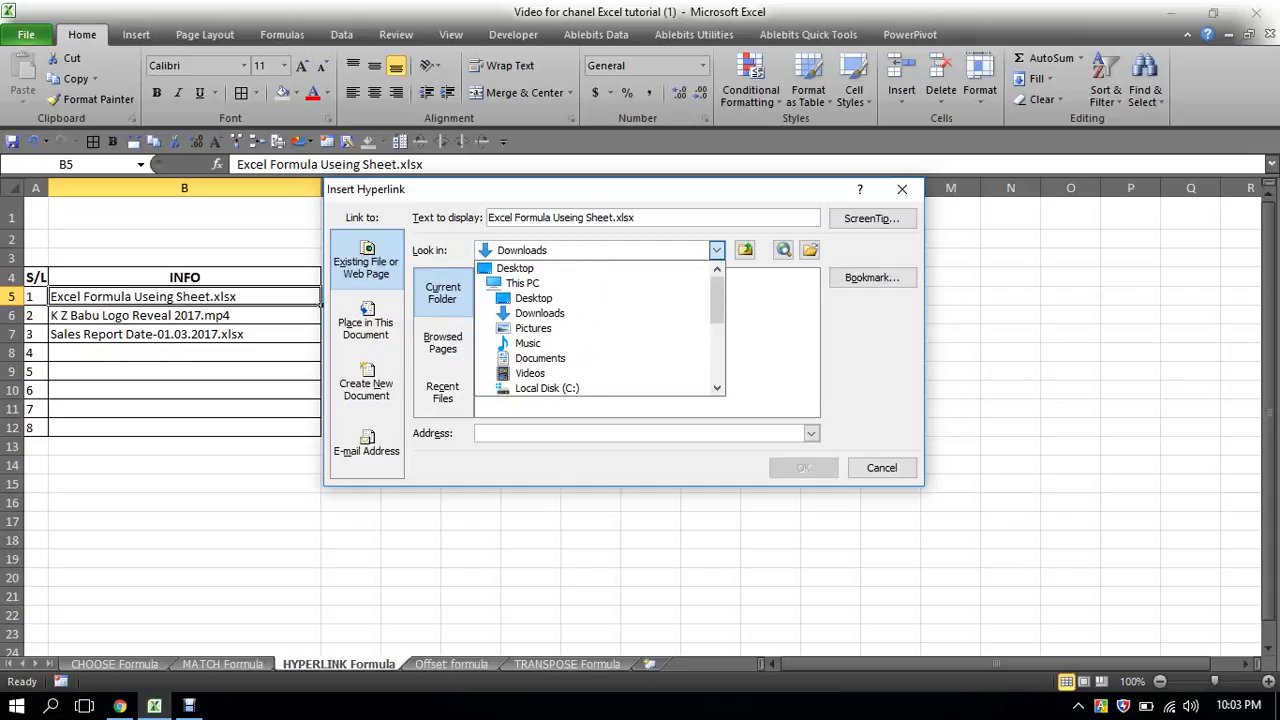
pyautogui.press('Escape')
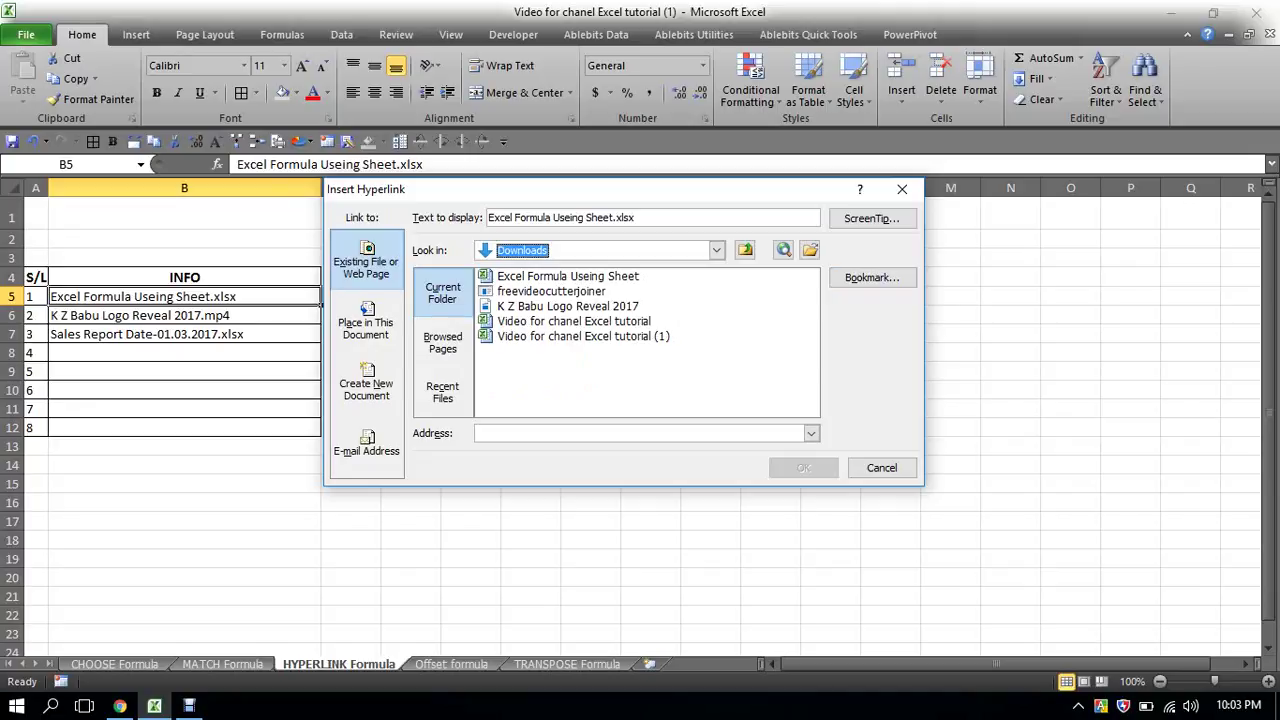
pyautogui.click(567, 276)
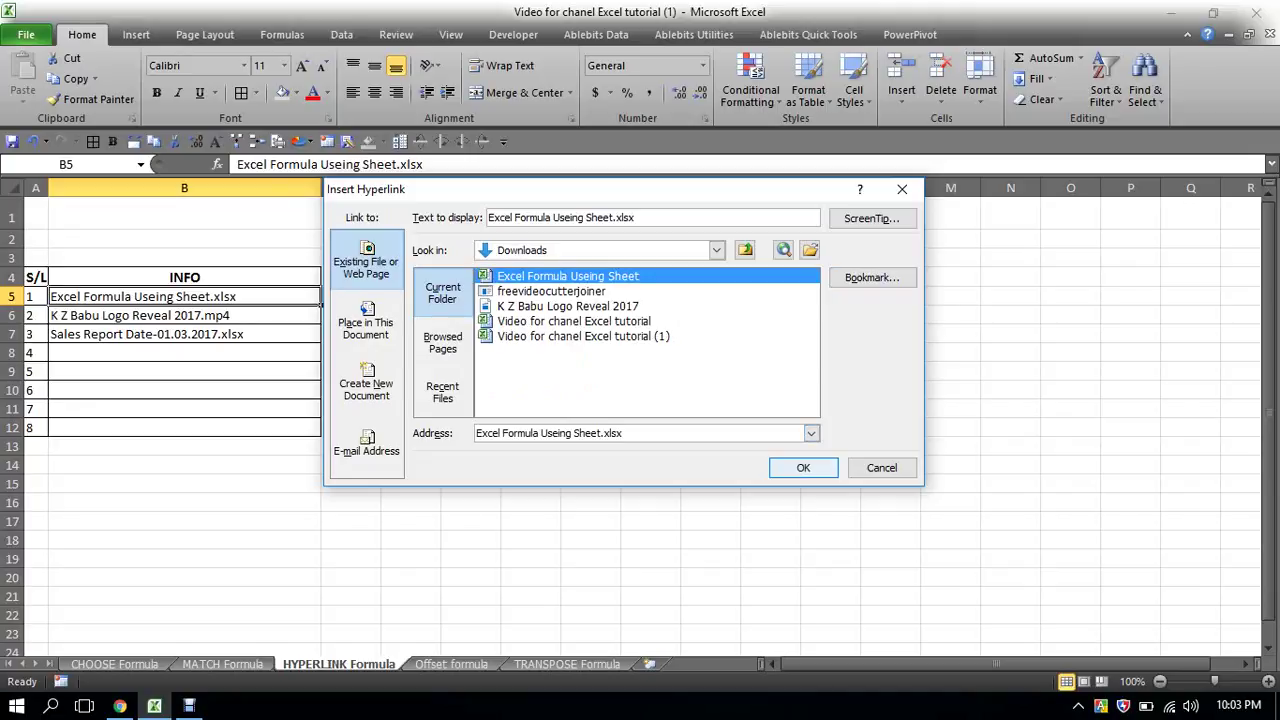
pyautogui.click(803, 467)
pyautogui.click(140, 315)
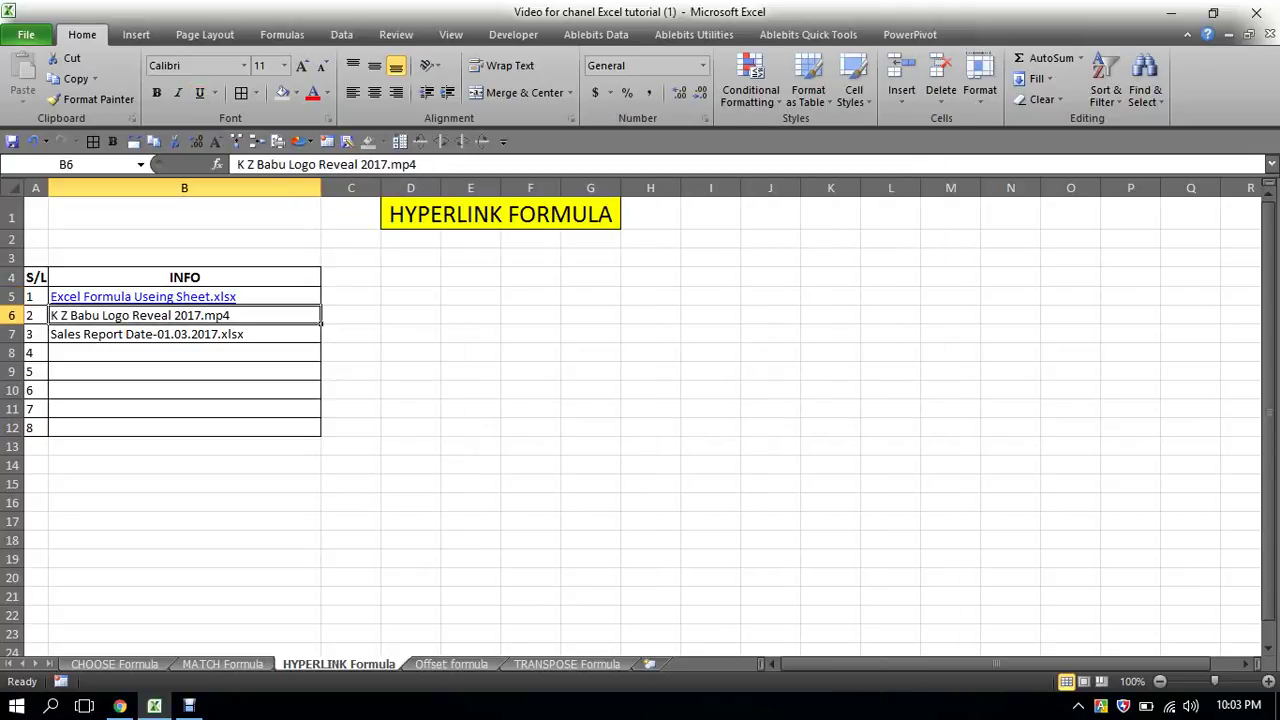
# - Hyperlink B6 to the K Z Babu Logo Reveal 2017 video in Downloads, then select B7
pyautogui.rightClick(244, 316)
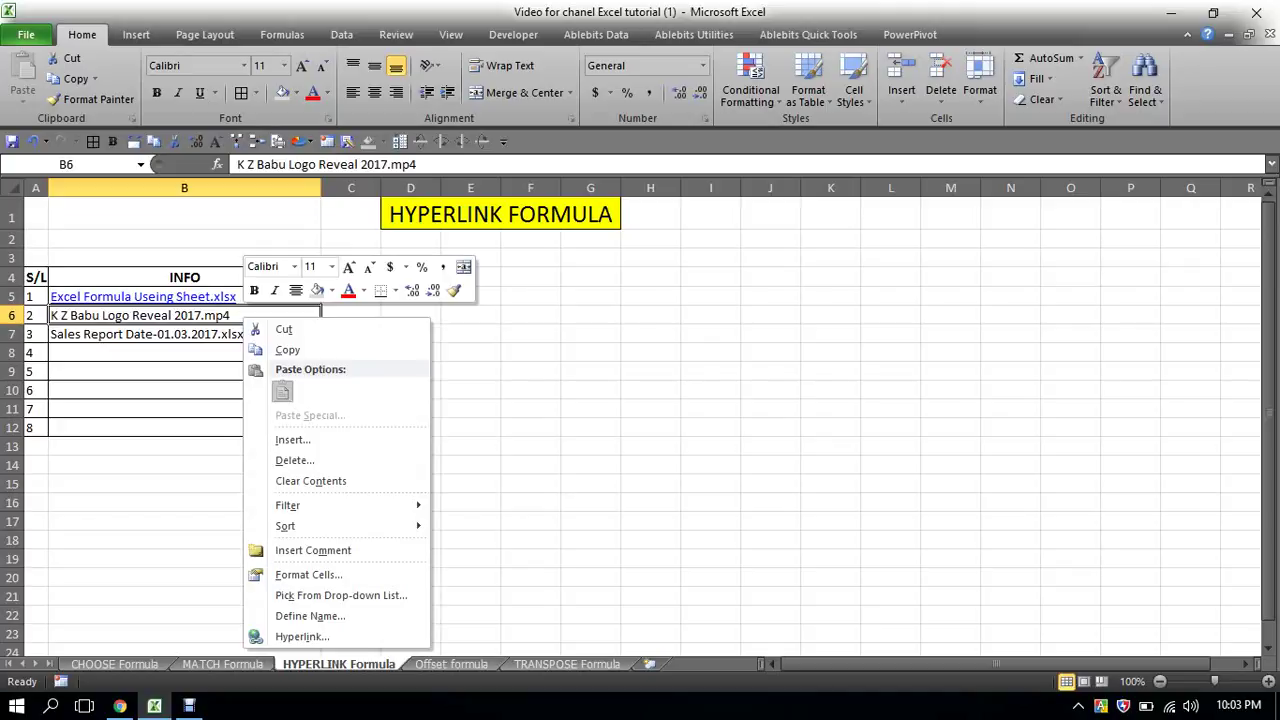
pyautogui.click(302, 636)
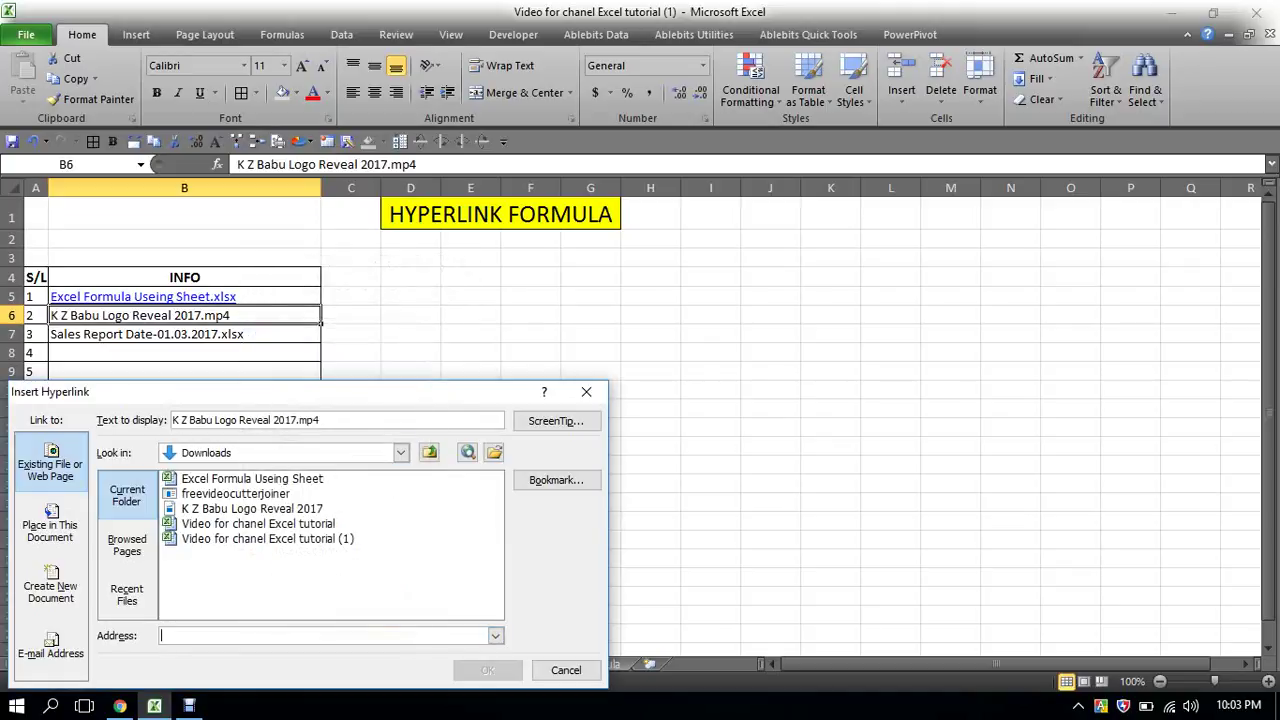
pyautogui.click(252, 508)
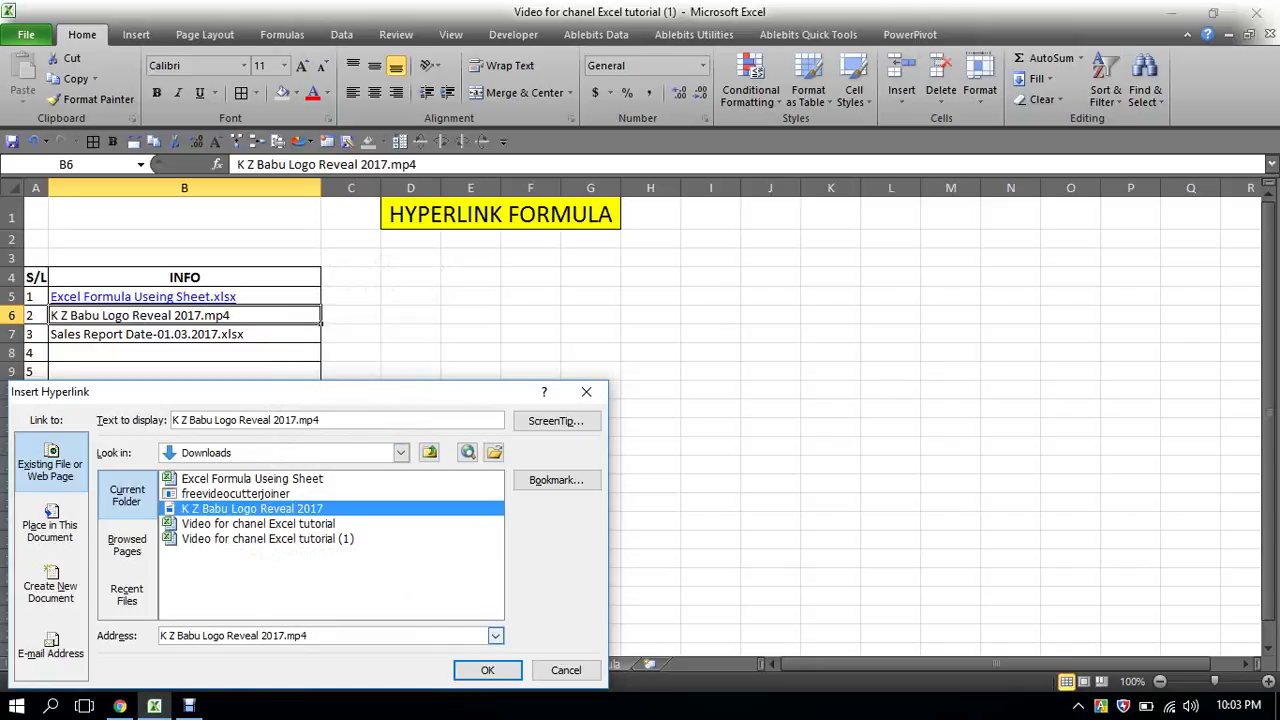
pyautogui.click(487, 670)
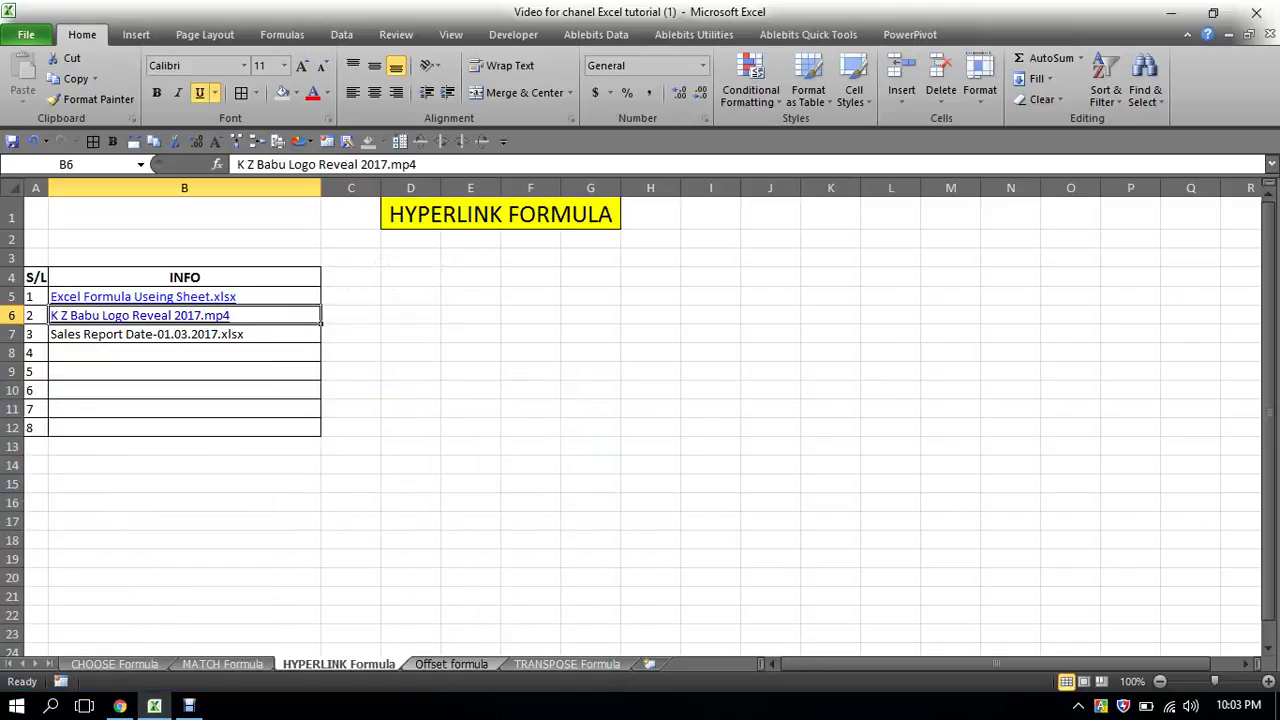
pyautogui.click(184, 334)
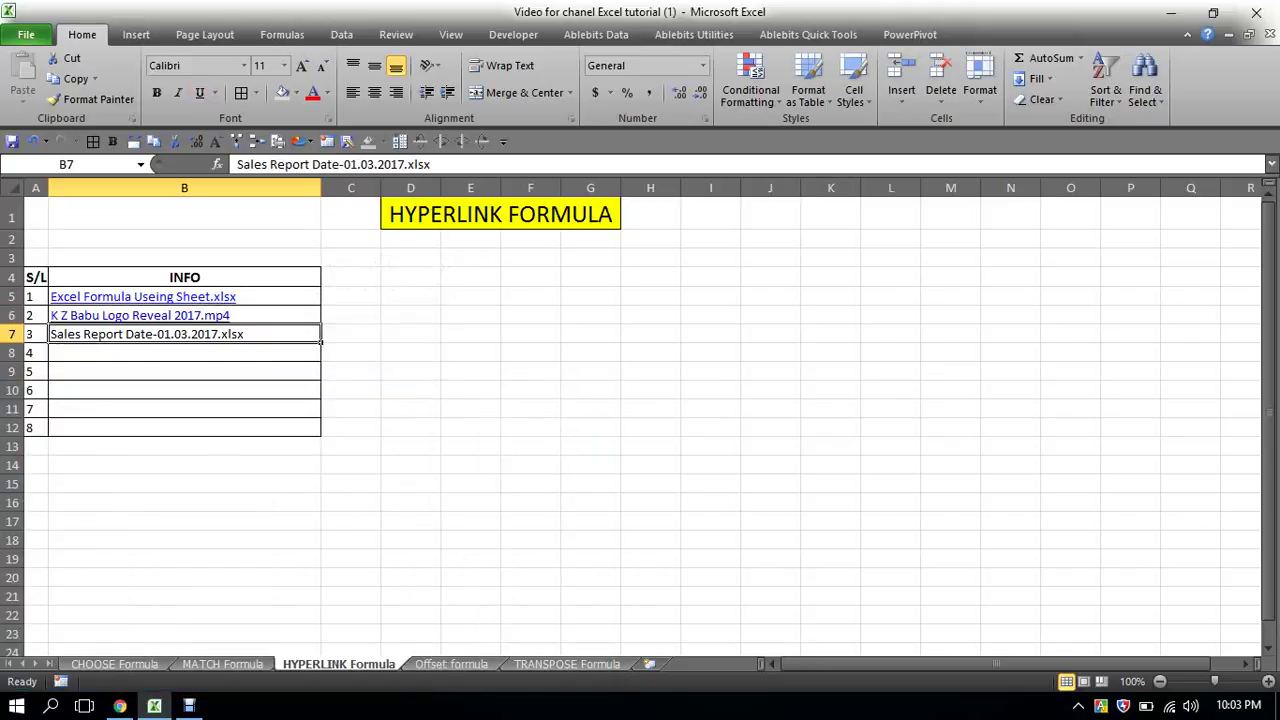
# - Hyperlink B7 to the Sales Report Date-01.03.2017 workbook in the Desktop folder
pyautogui.rightClick(203, 337)
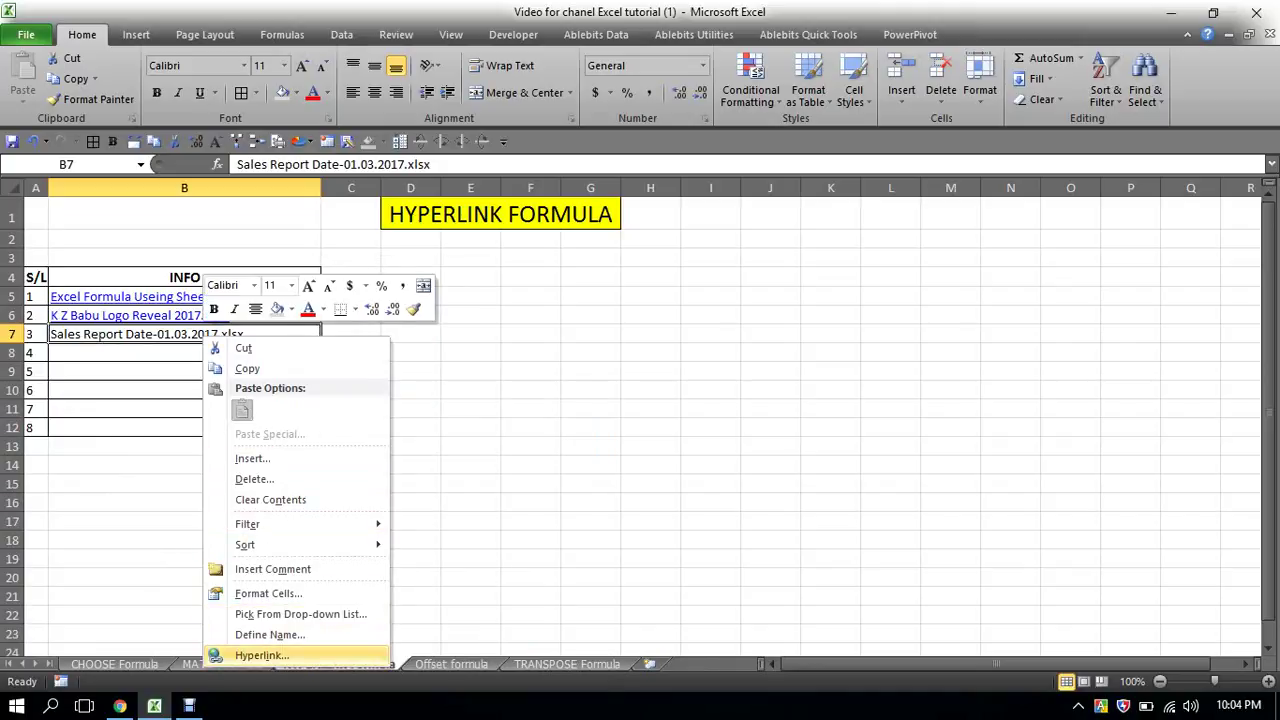
pyautogui.click(262, 655)
pyautogui.moveTo(250, 391); pyautogui.dragTo(433, 302)
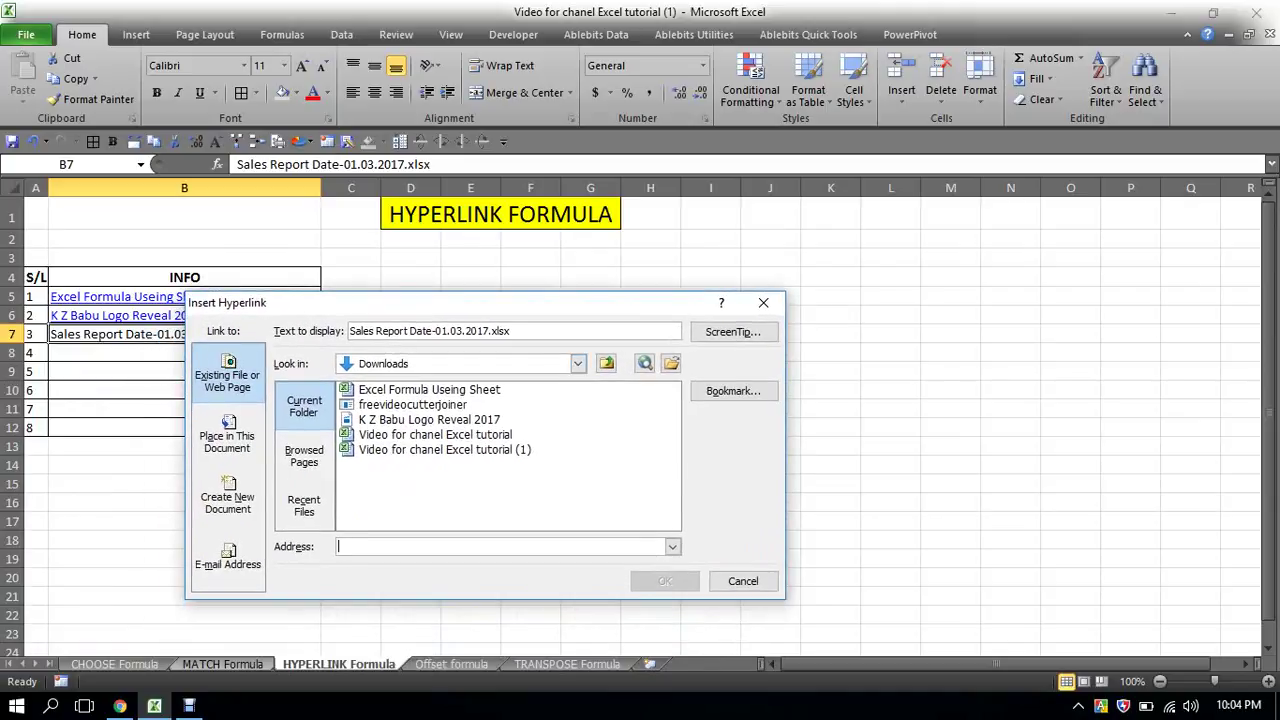
pyautogui.click(578, 364)
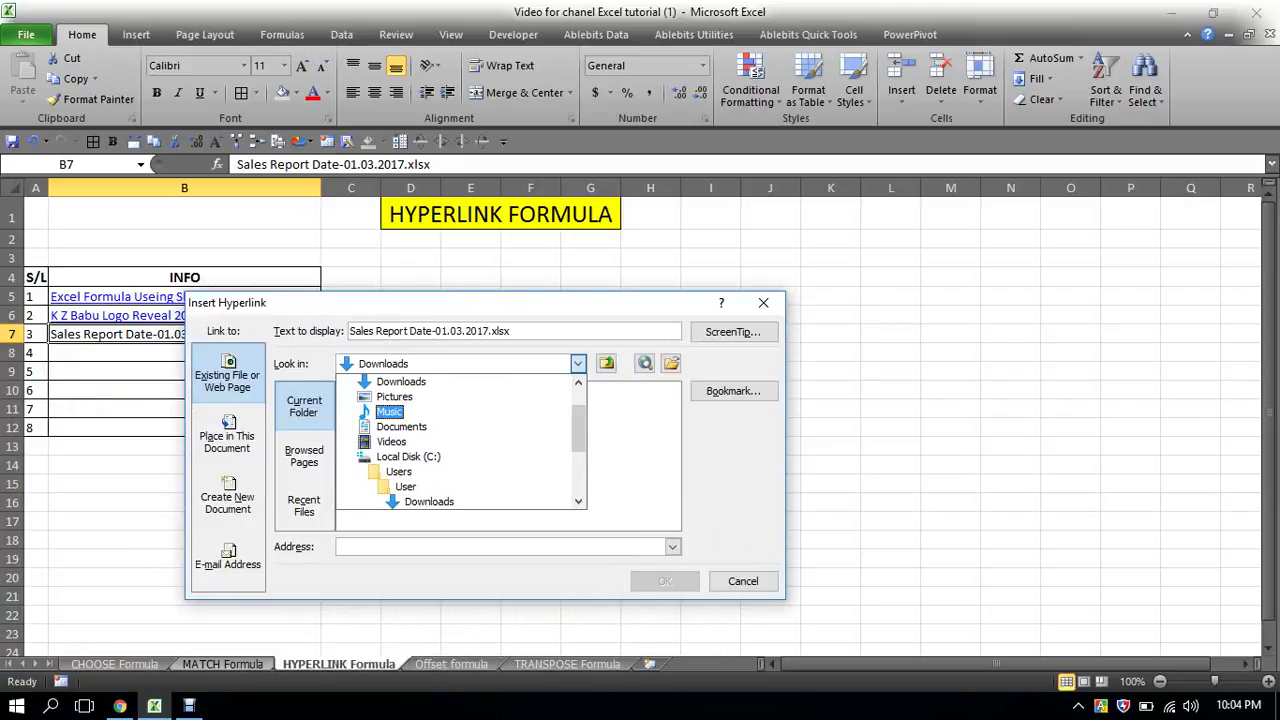
pyautogui.scroll(1, 460, 440)
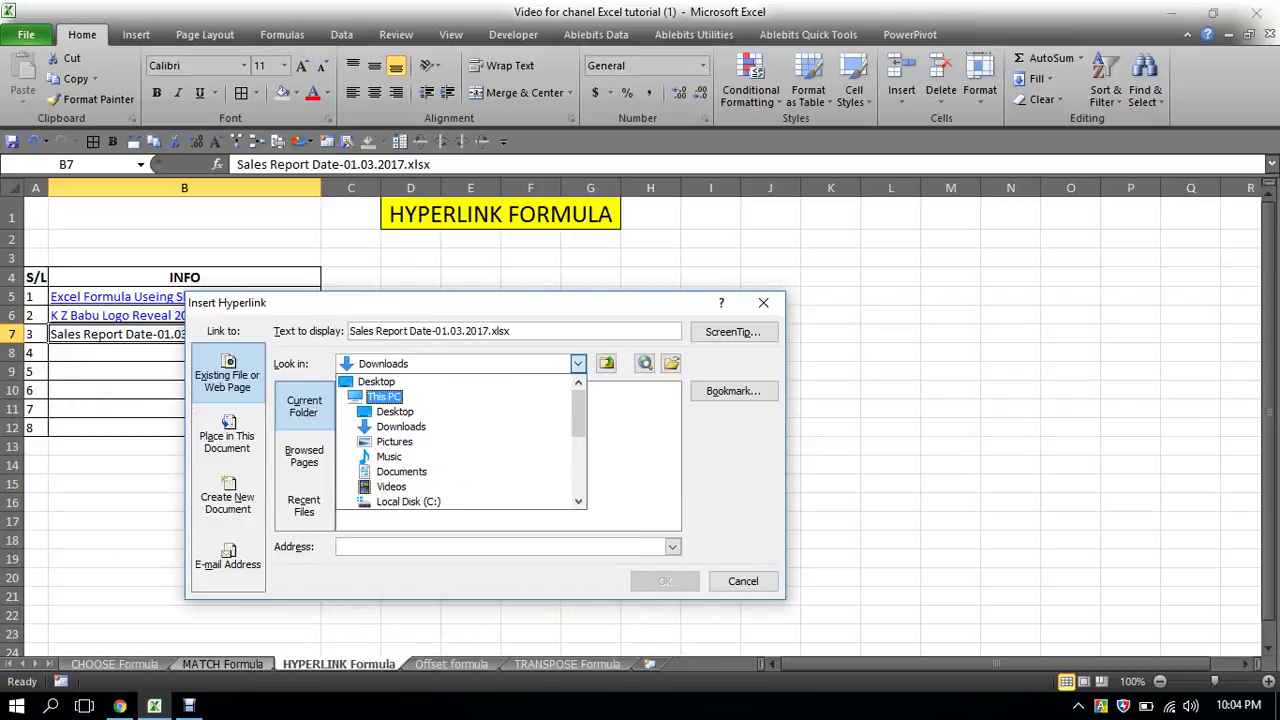
pyautogui.click(376, 381)
pyautogui.scroll(-2, 505, 455)
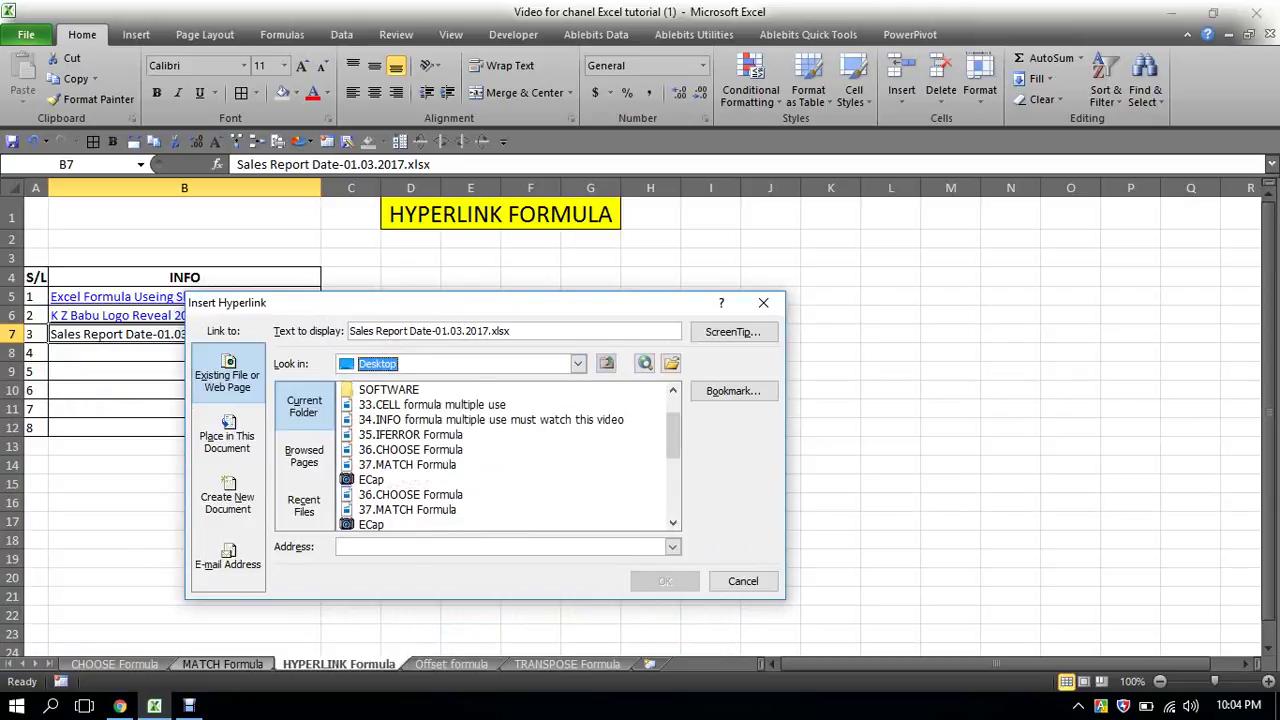
pyautogui.scroll(-1, 505, 455)
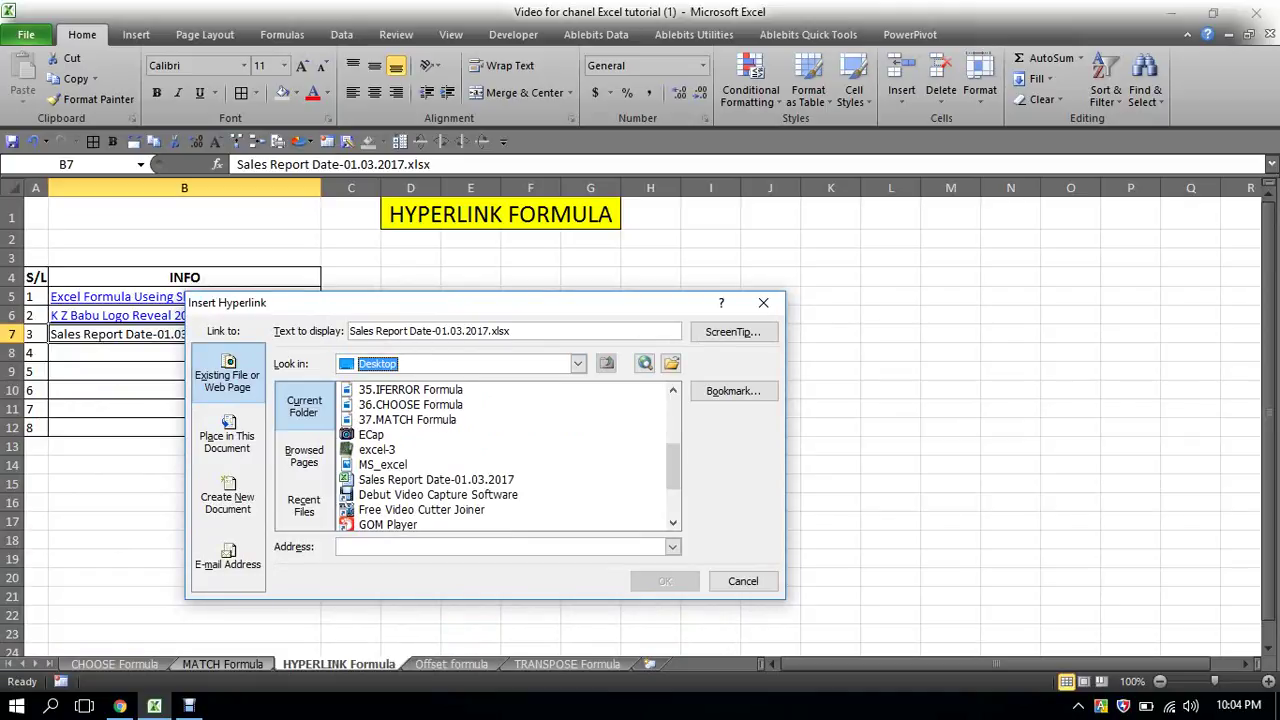
pyautogui.click(436, 479)
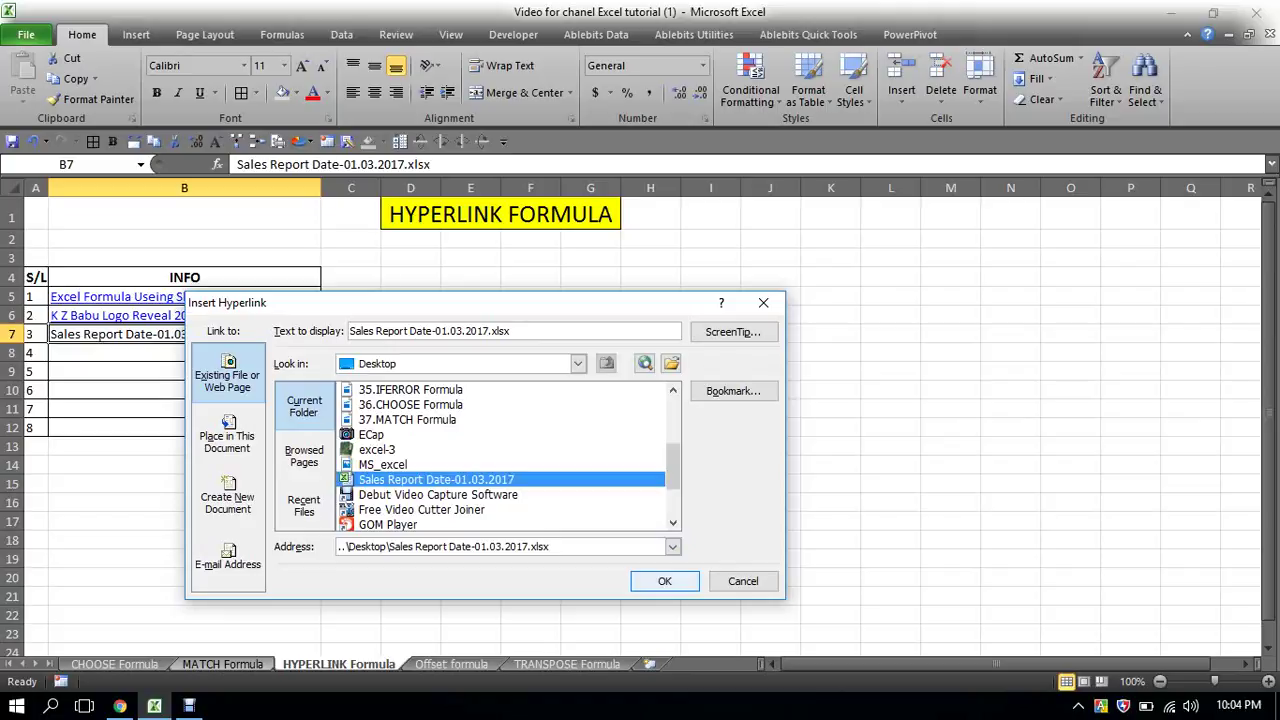
pyautogui.click(664, 581)
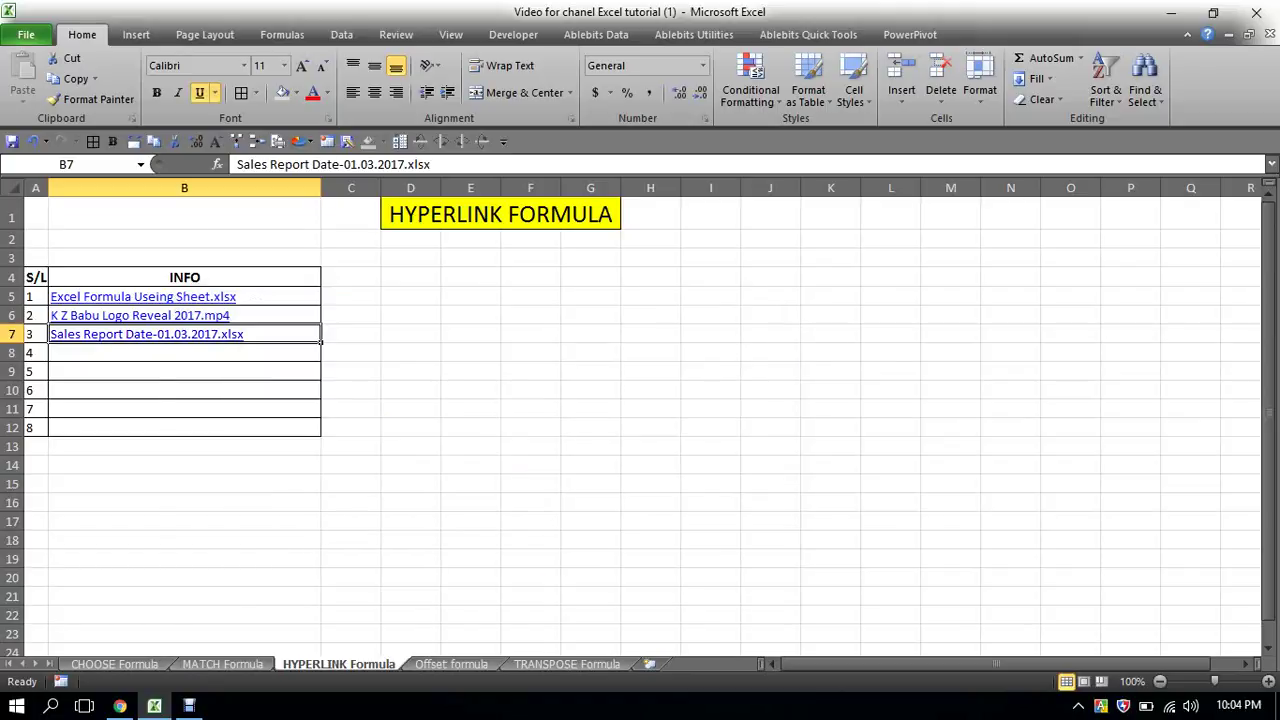
pyautogui.click(184, 352)
# - Follow B5's link to open Excel Formula Useing Sheet, scroll through it, then close it
pyautogui.click(470, 427)
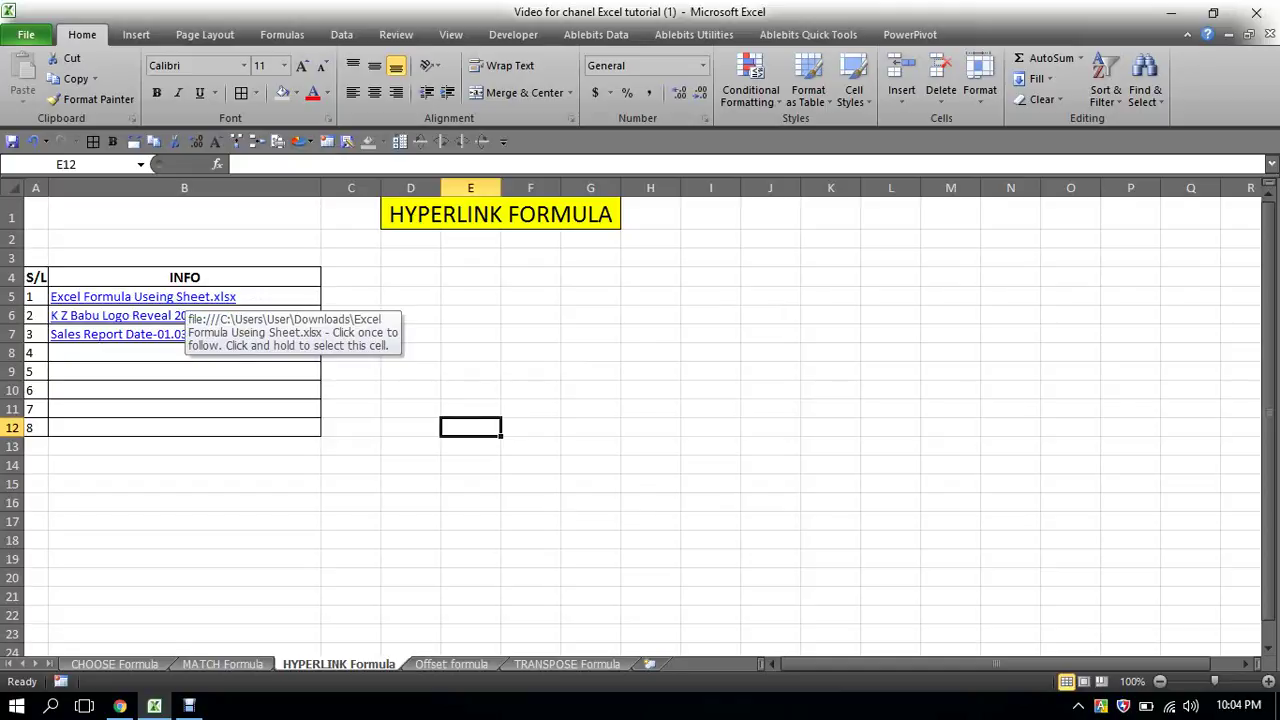
pyautogui.click(180, 297)
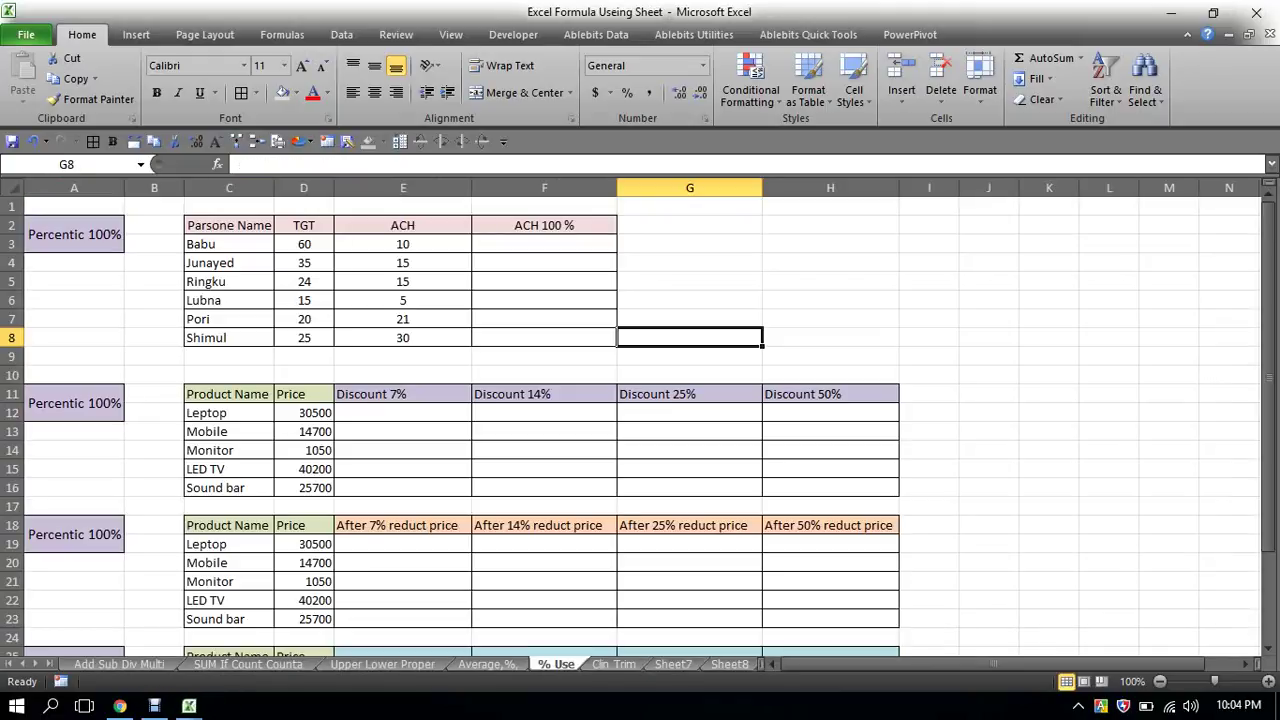
pyautogui.scroll(-2, 640, 420)
pyautogui.scroll(-2, 640, 420)
pyautogui.scroll(4, 640, 420)
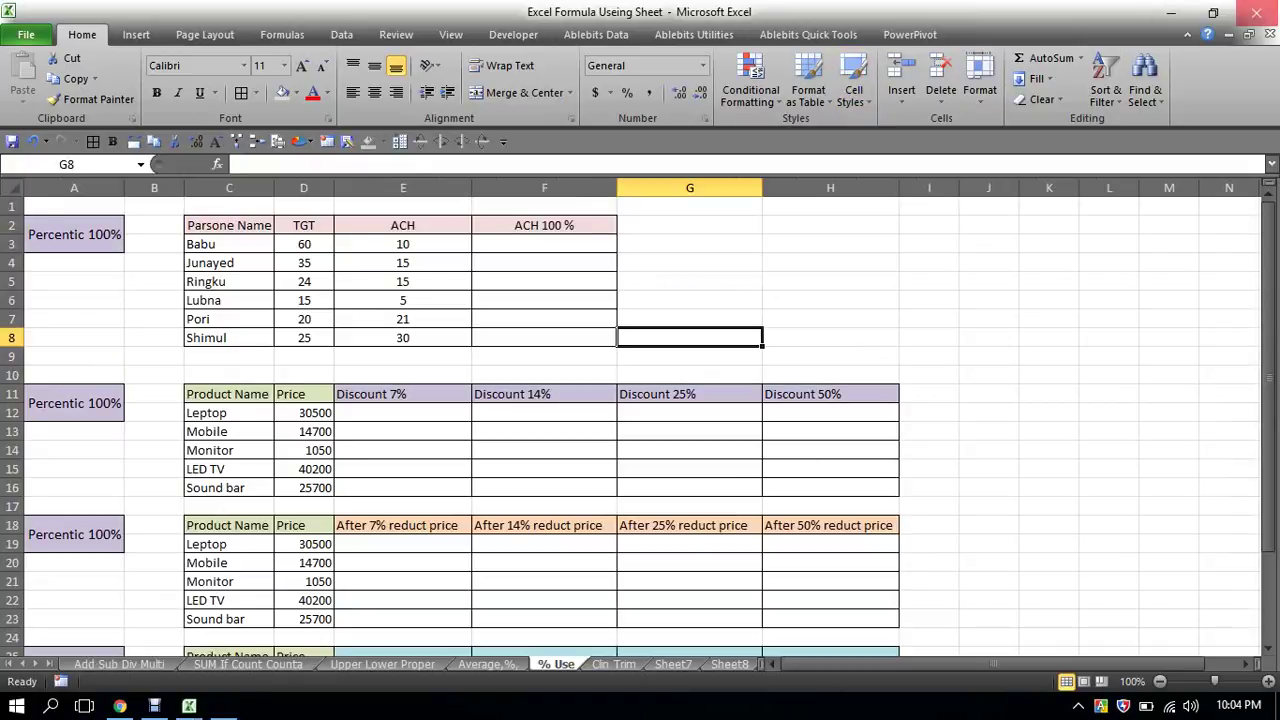
pyautogui.click(1256, 12)
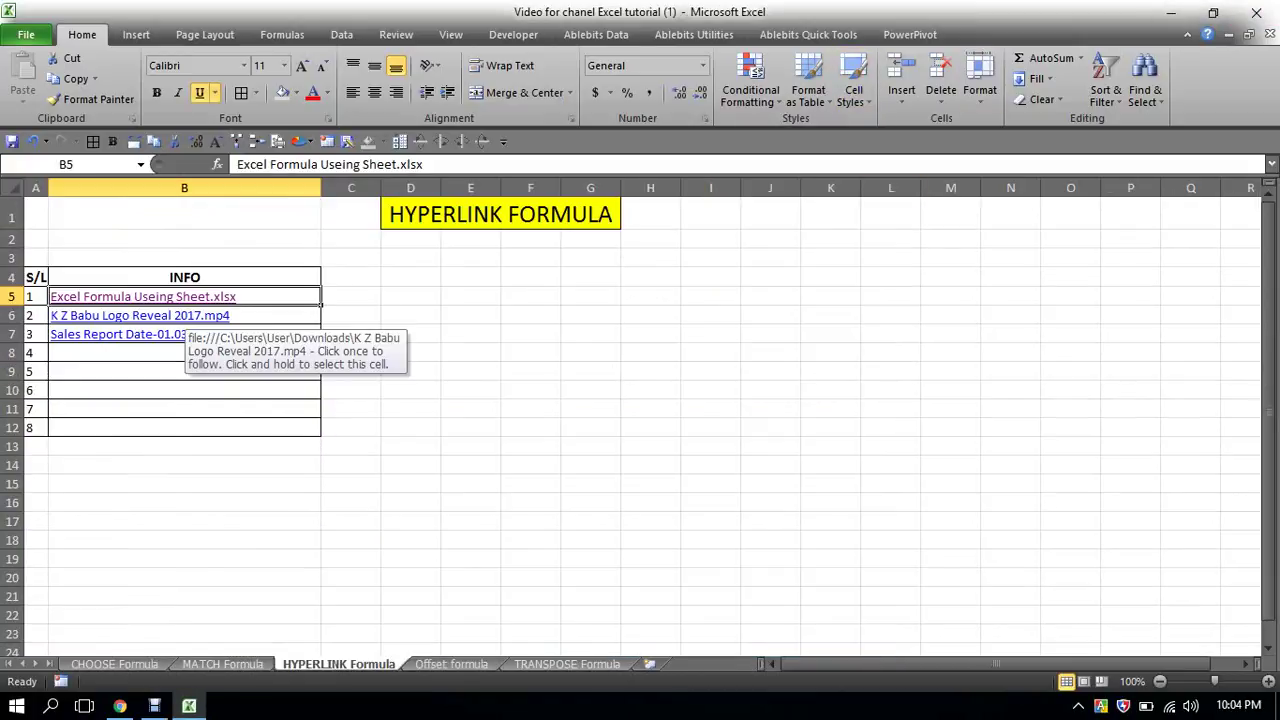
# - Follow B6's link, accept the Office prompt to play the logo video, then close the player
pyautogui.click(180, 315)
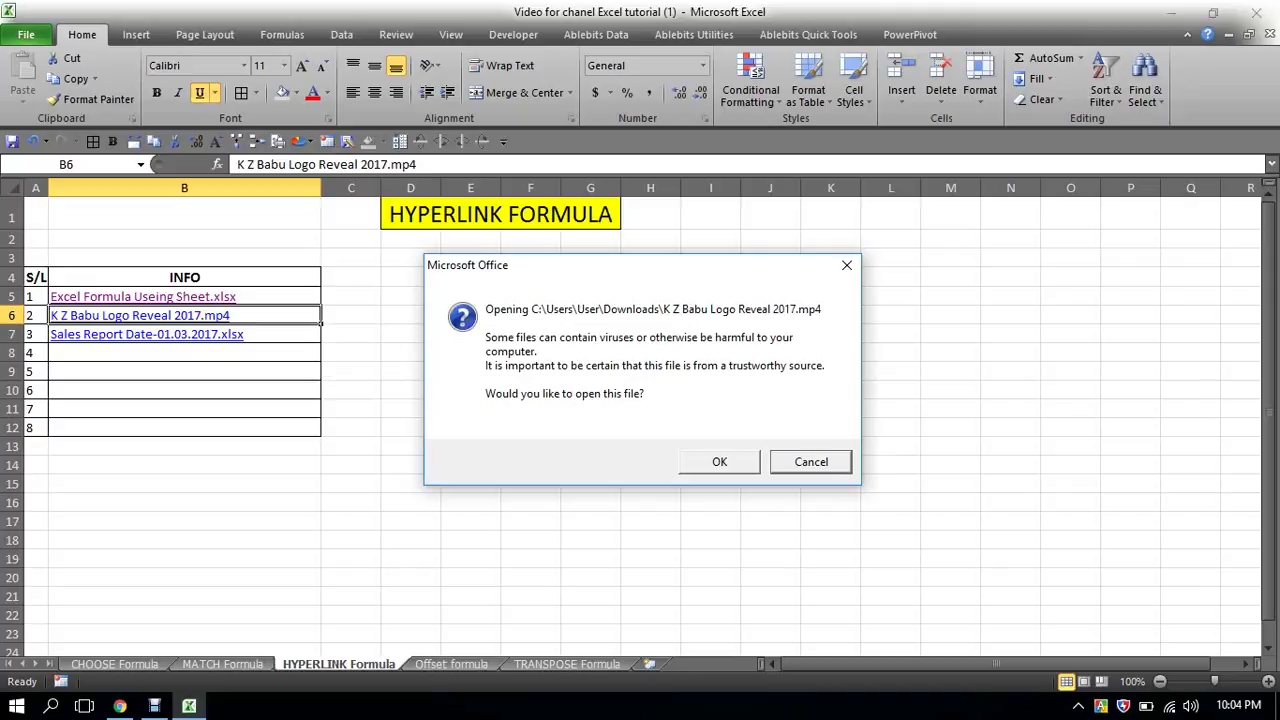
pyautogui.press('Return')
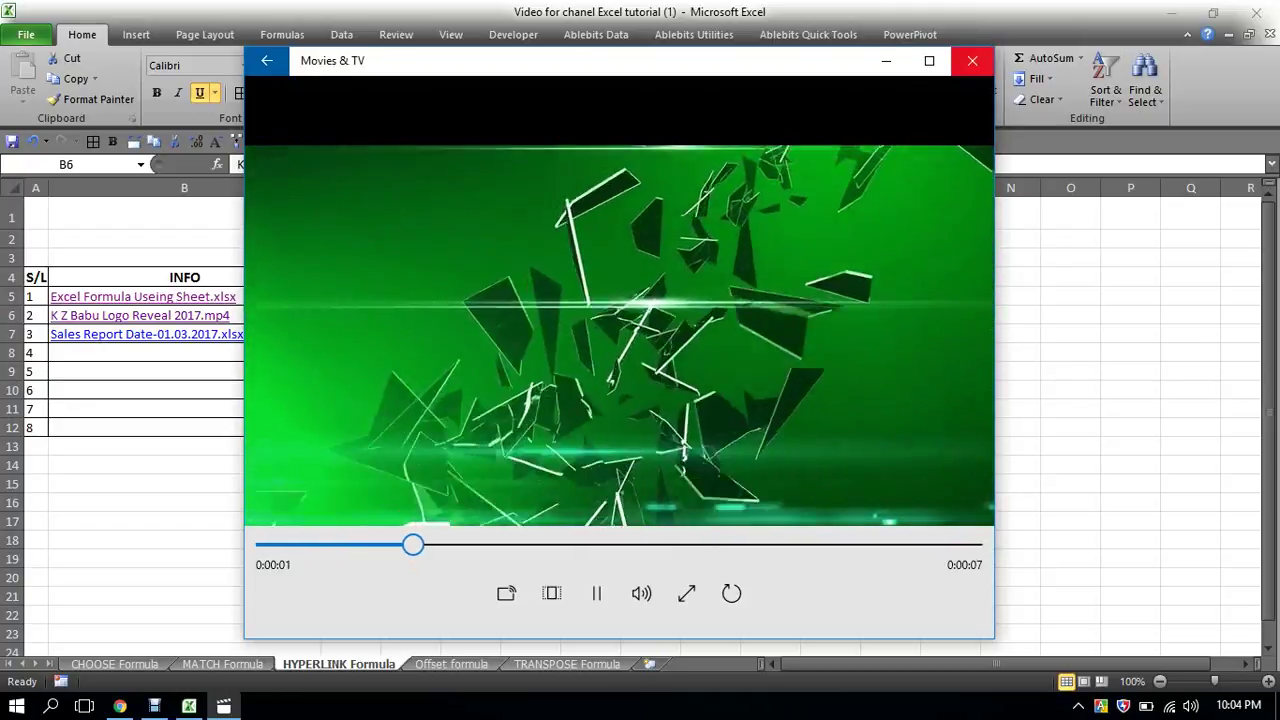
pyautogui.click(972, 60)
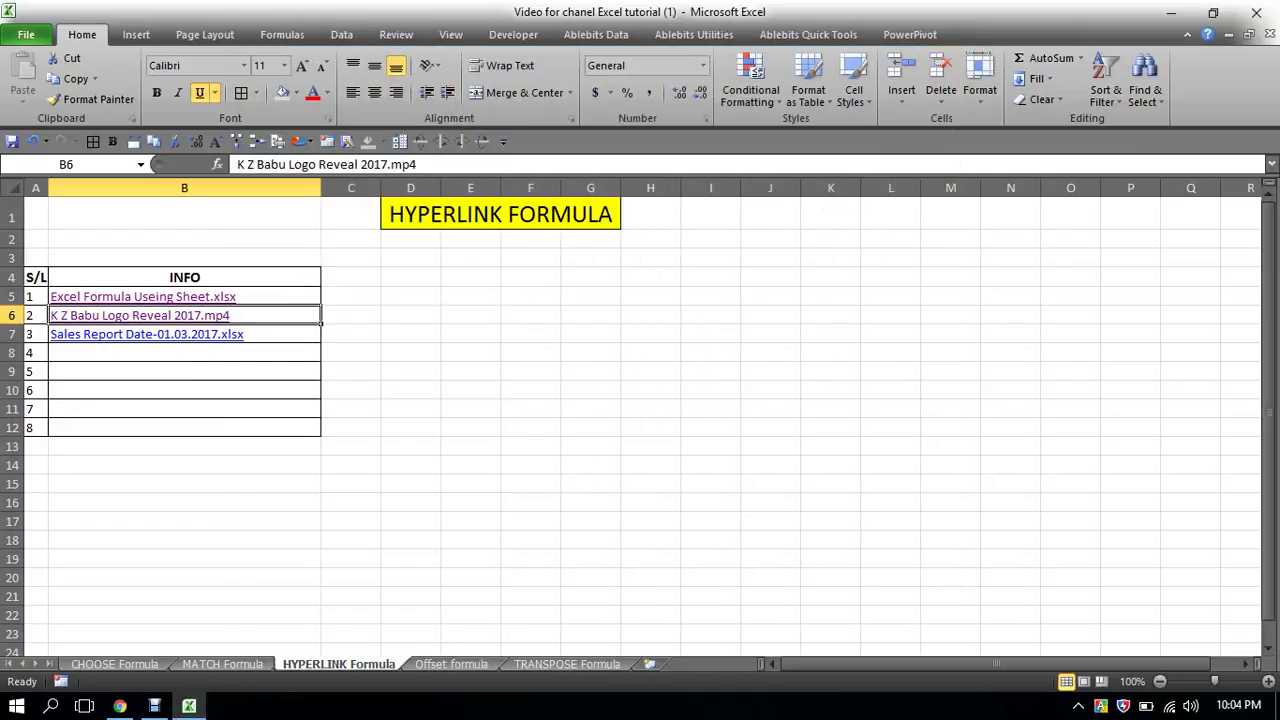
pyautogui.click(530, 352)
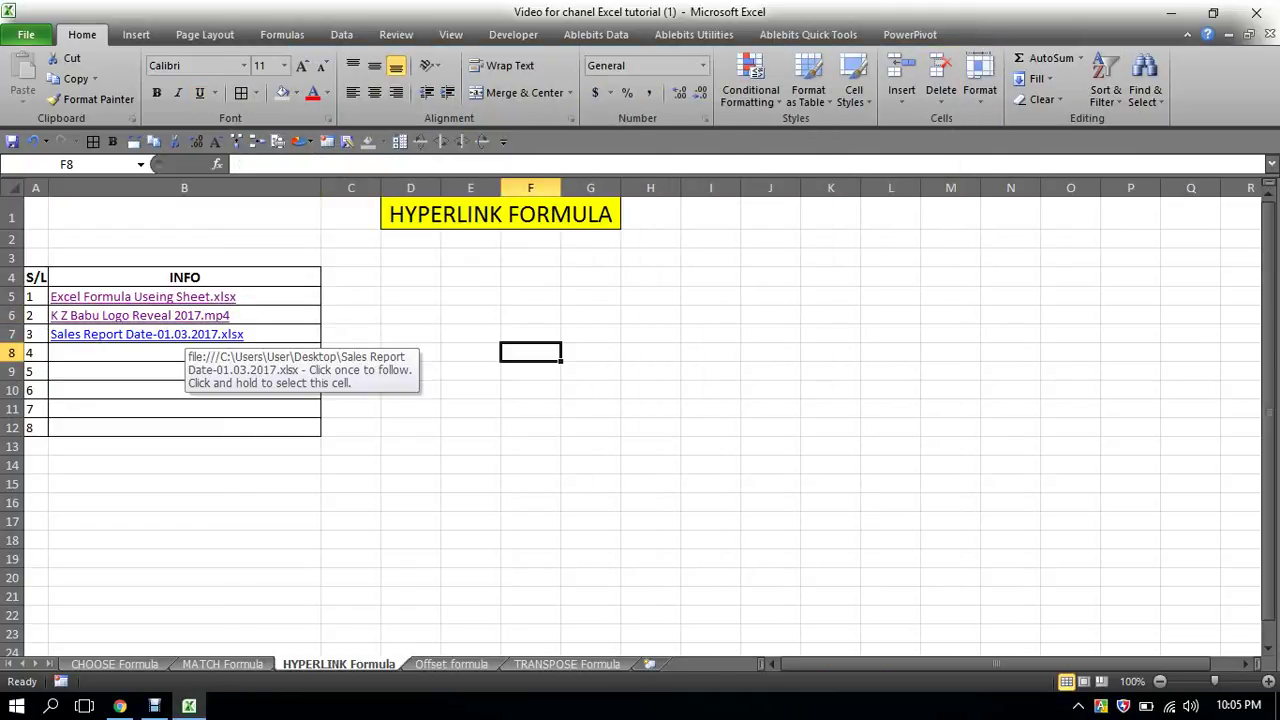
# - Follow B7's link, accept the security notice, look over the Sales Report, then close it
pyautogui.click(185, 335)
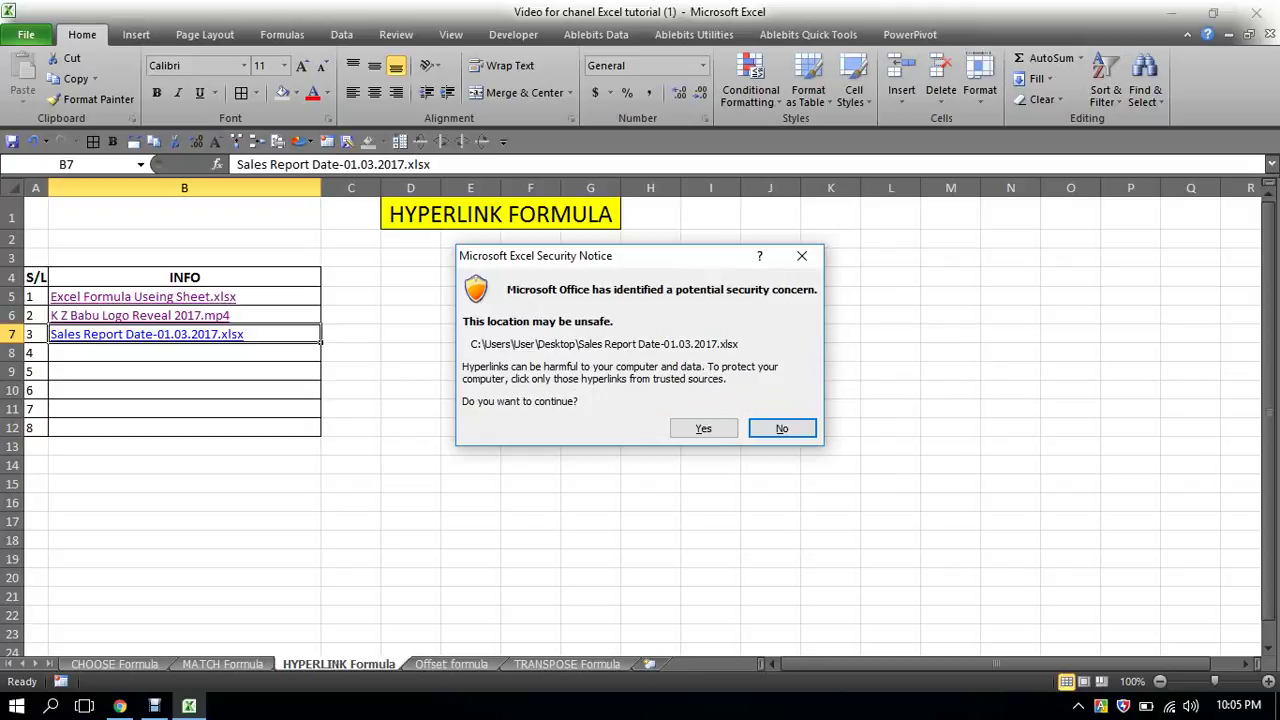
pyautogui.click(703, 428)
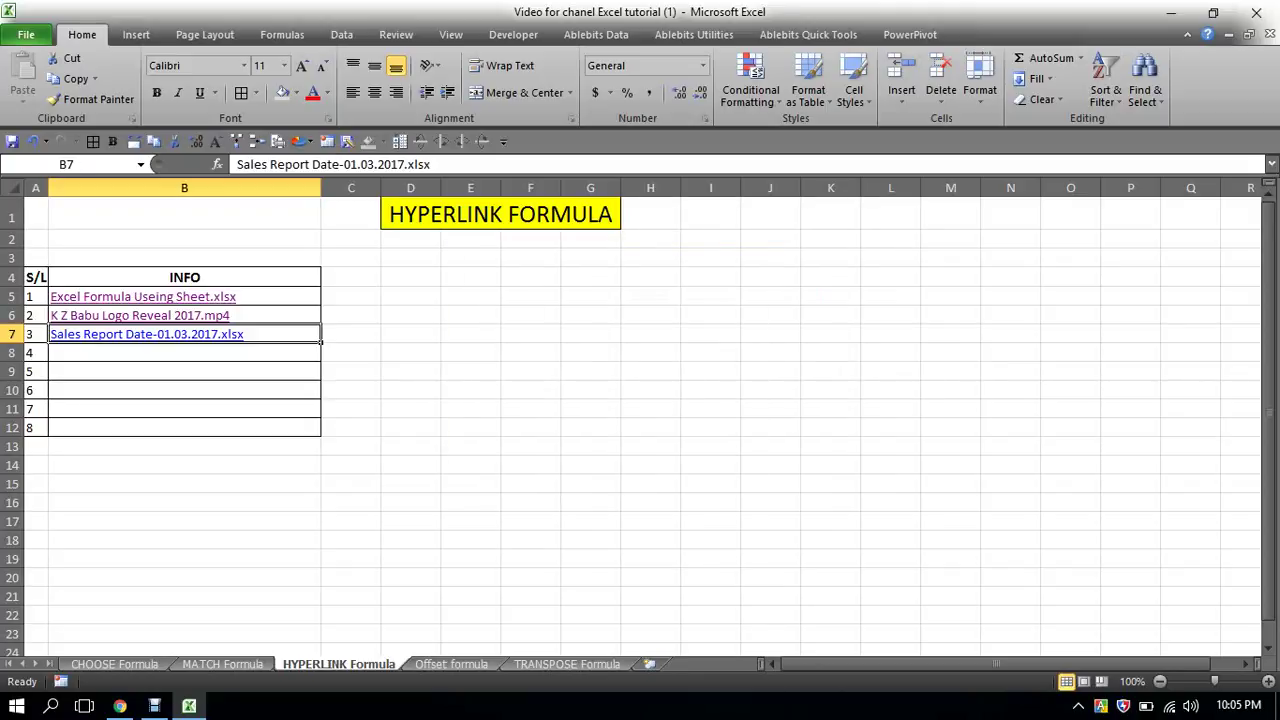
pyautogui.scroll(-3, 640, 420)
pyautogui.scroll(2, 640, 420)
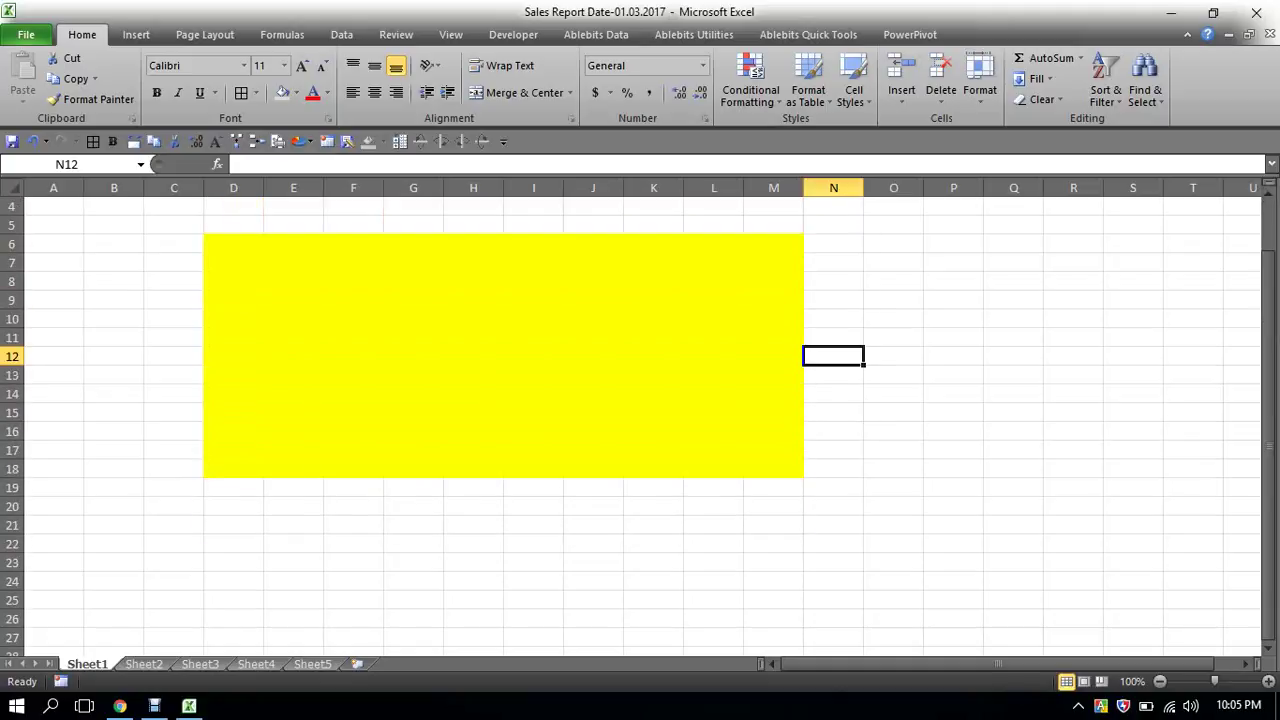
pyautogui.click(713, 393)
pyautogui.scroll(-4, 713, 393)
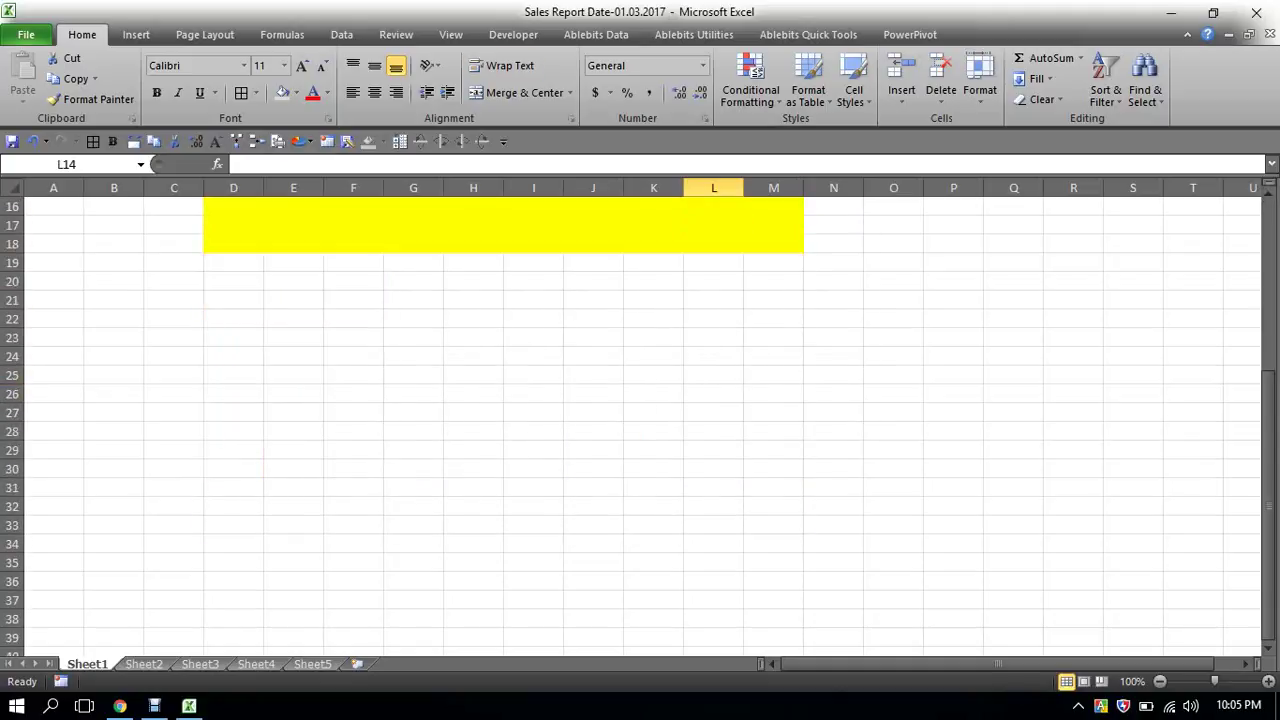
pyautogui.scroll(4, 713, 393)
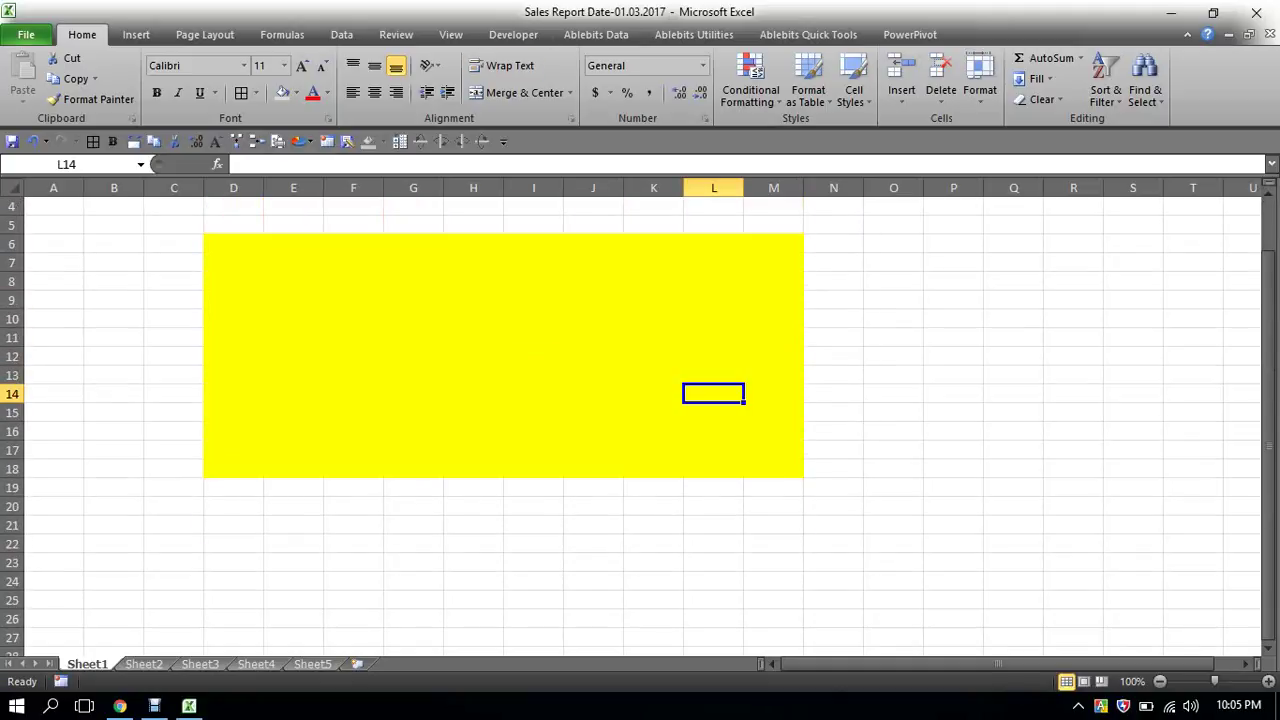
pyautogui.click(1256, 12)
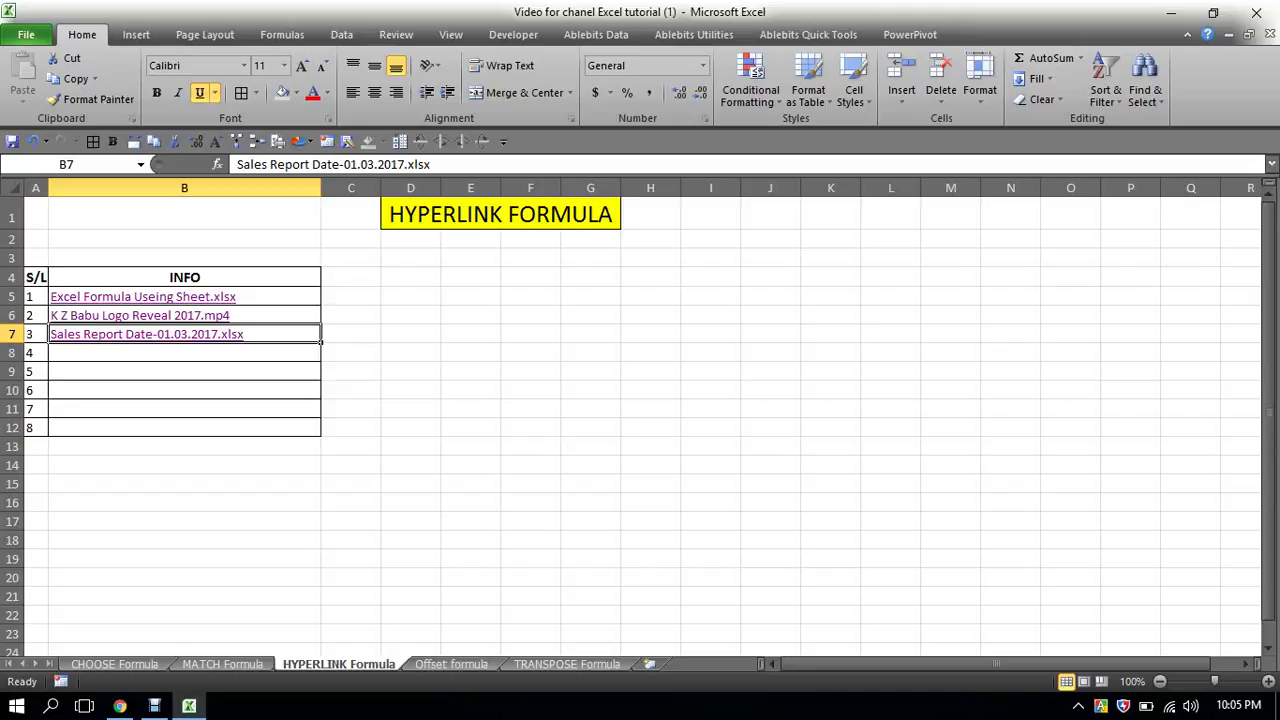
pyautogui.click(410, 334)
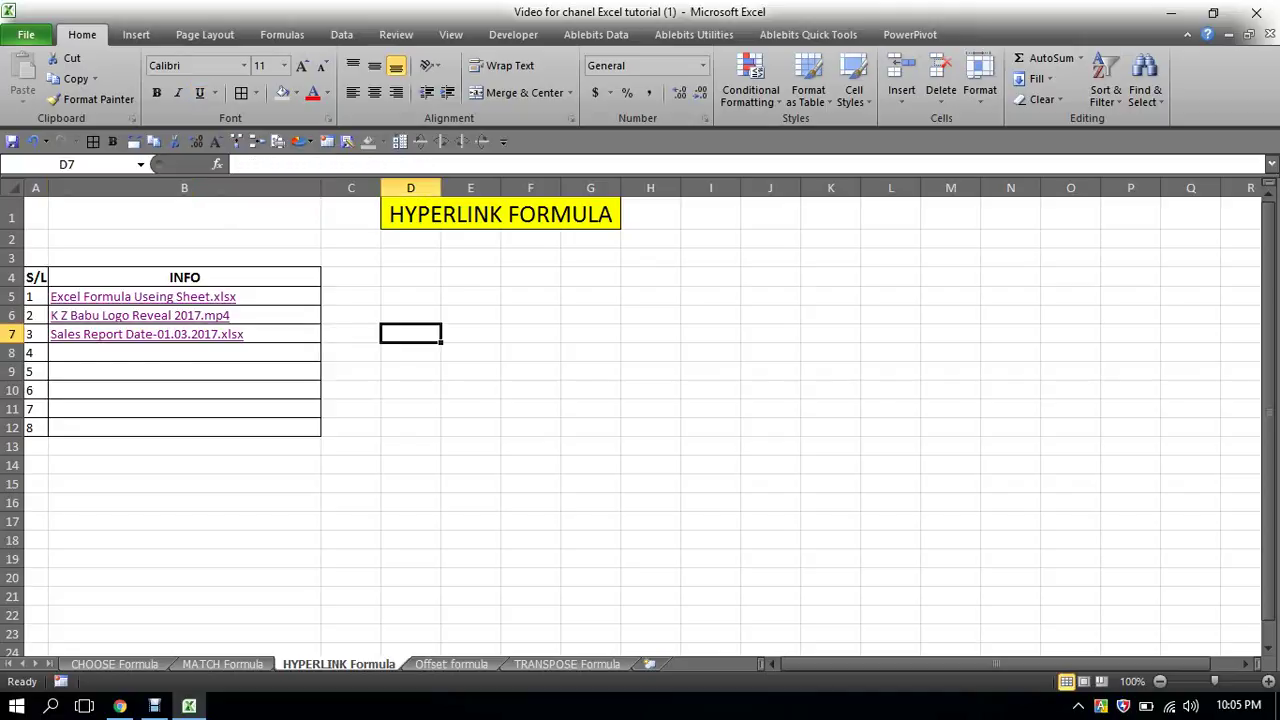